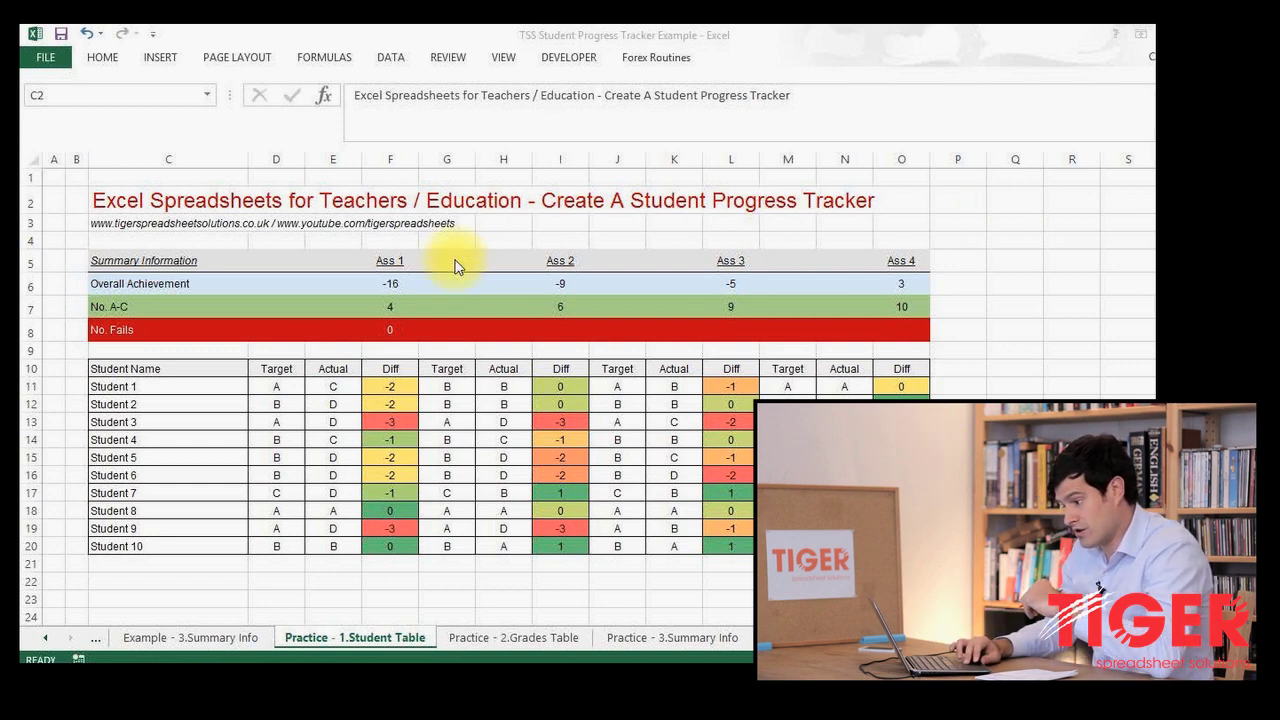
Check the tracker's total and difference formulas and the finished example, then open Practice - 3.Summary Info at D6.
click(401, 283)
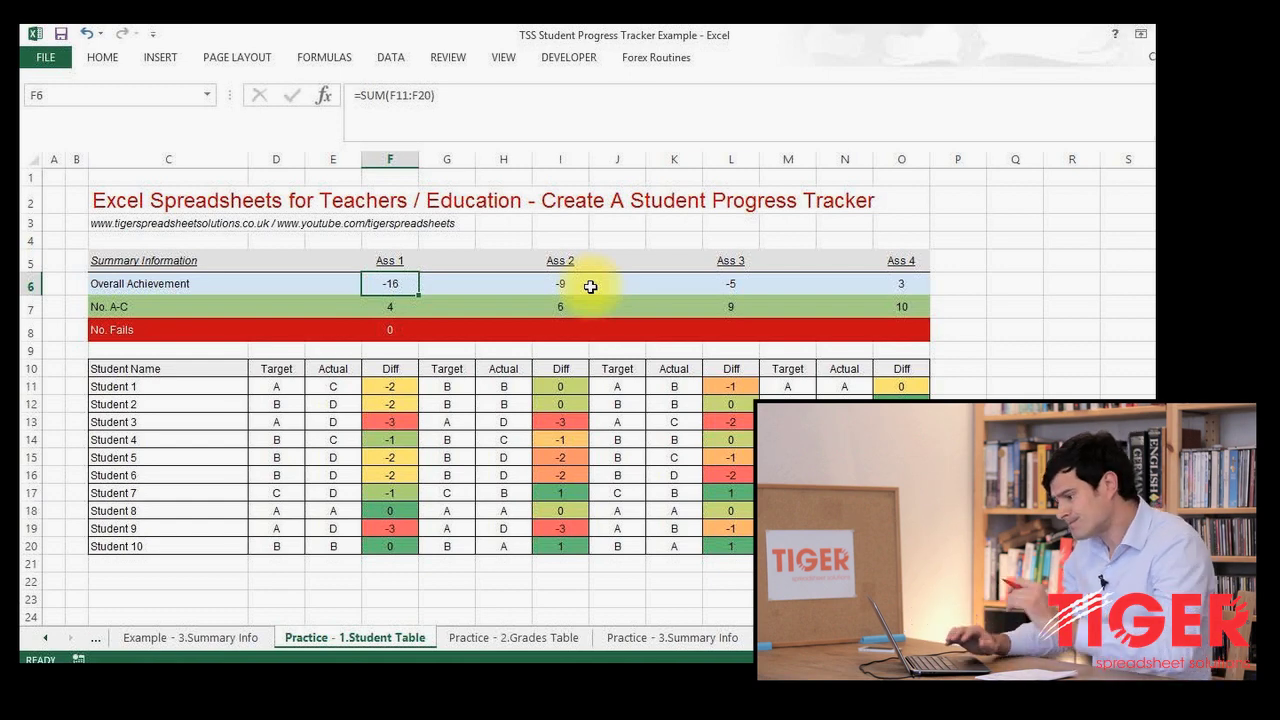
click(398, 438)
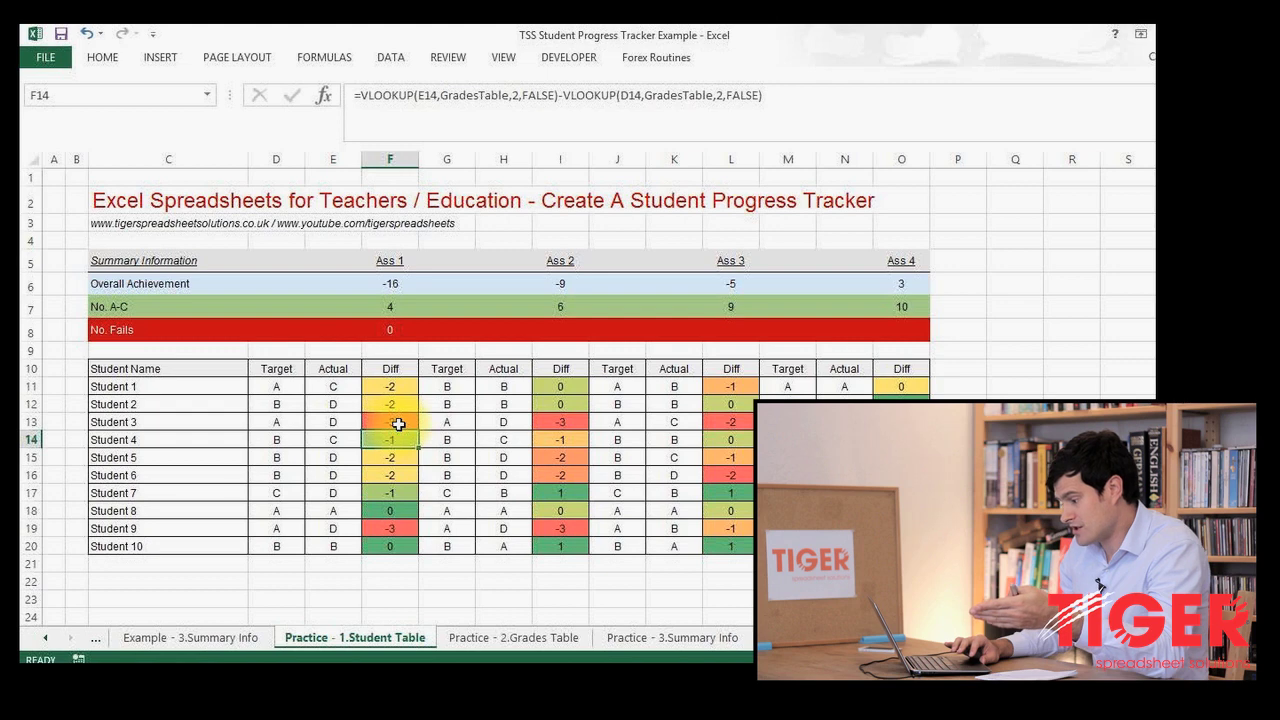
click(215, 637)
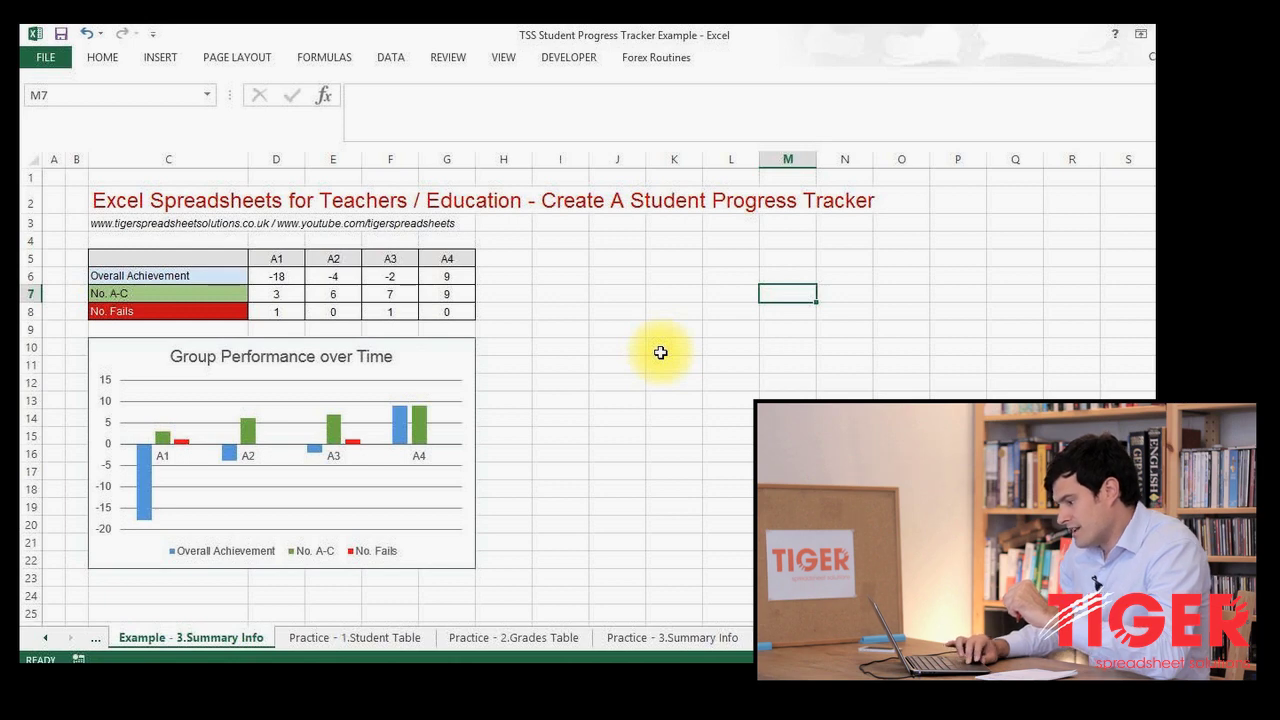
click(669, 641)
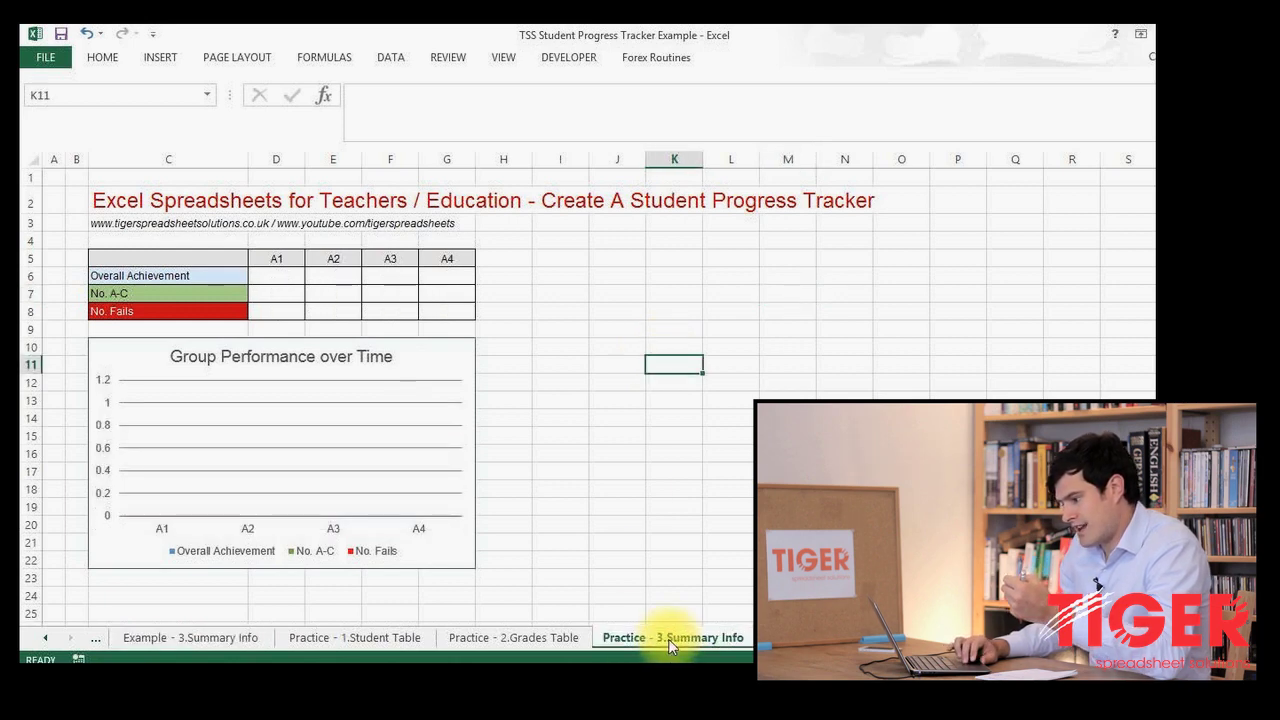
click(284, 274)
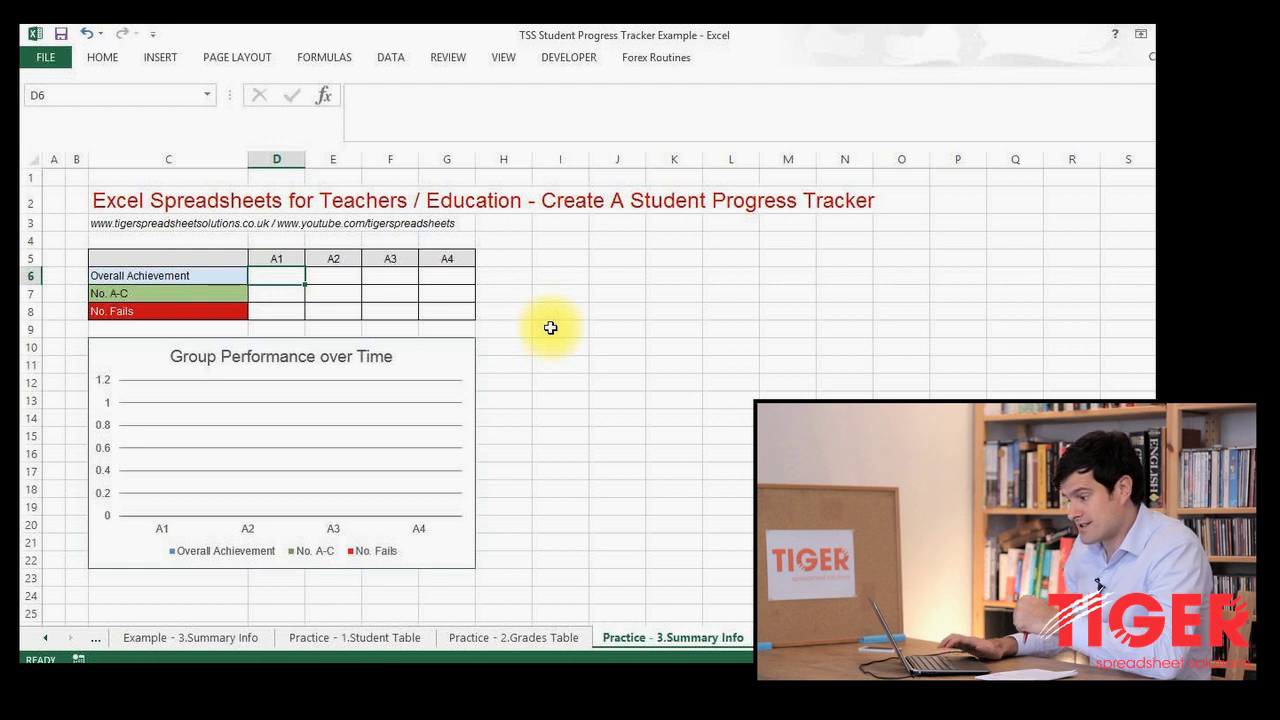
Review the No. A-C, No. Fails and Overall Achievement rows, then view Practice - 1.Student Table.
key(Left)
key(Down)
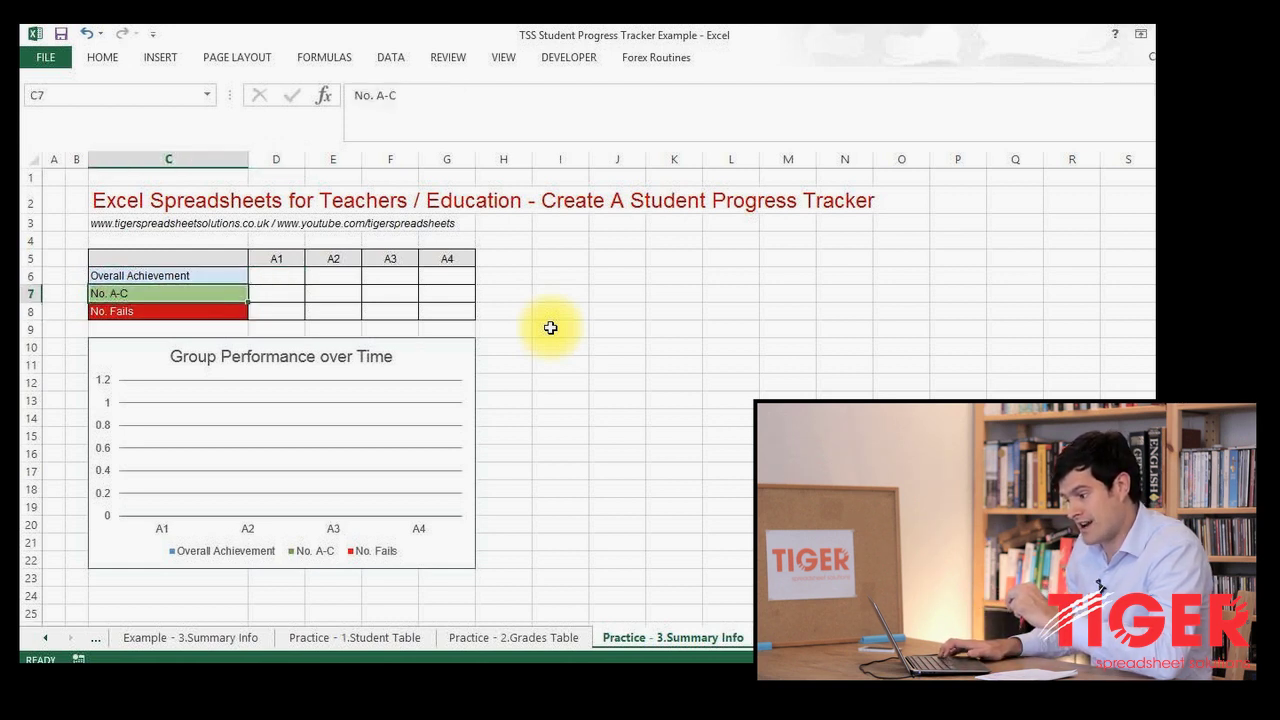
key(Down)
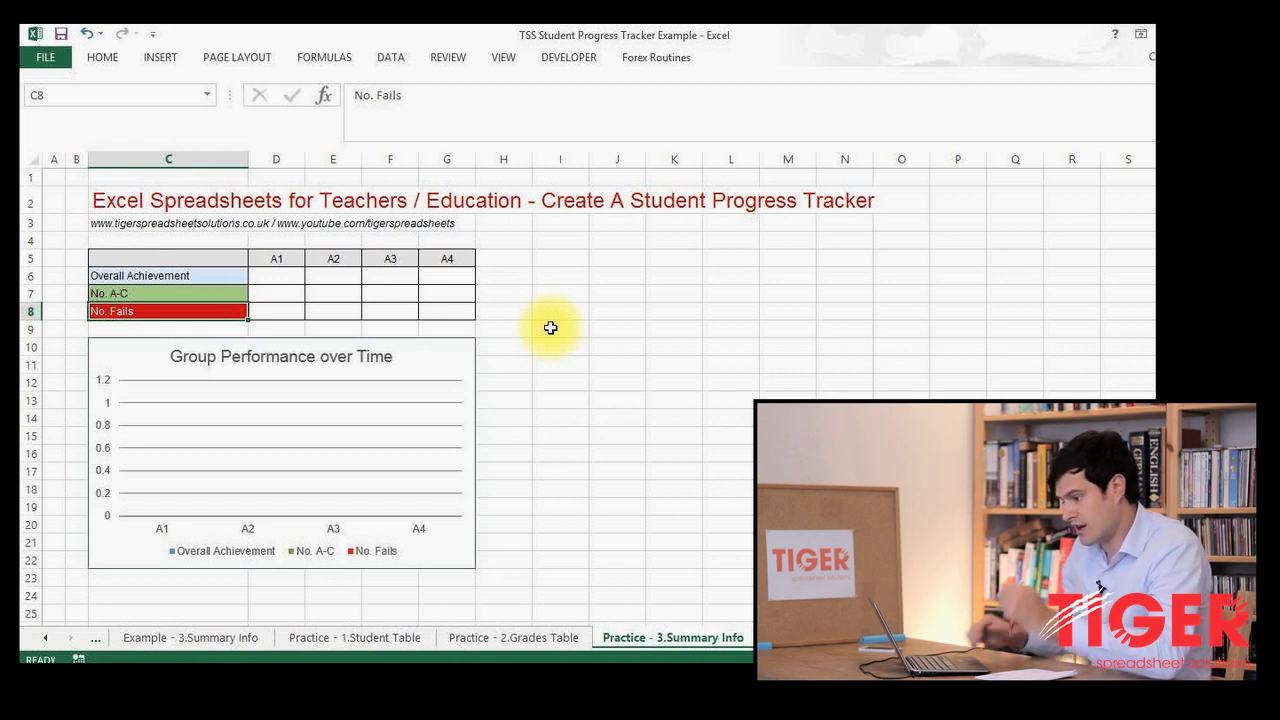
key(Up)
key(Up)
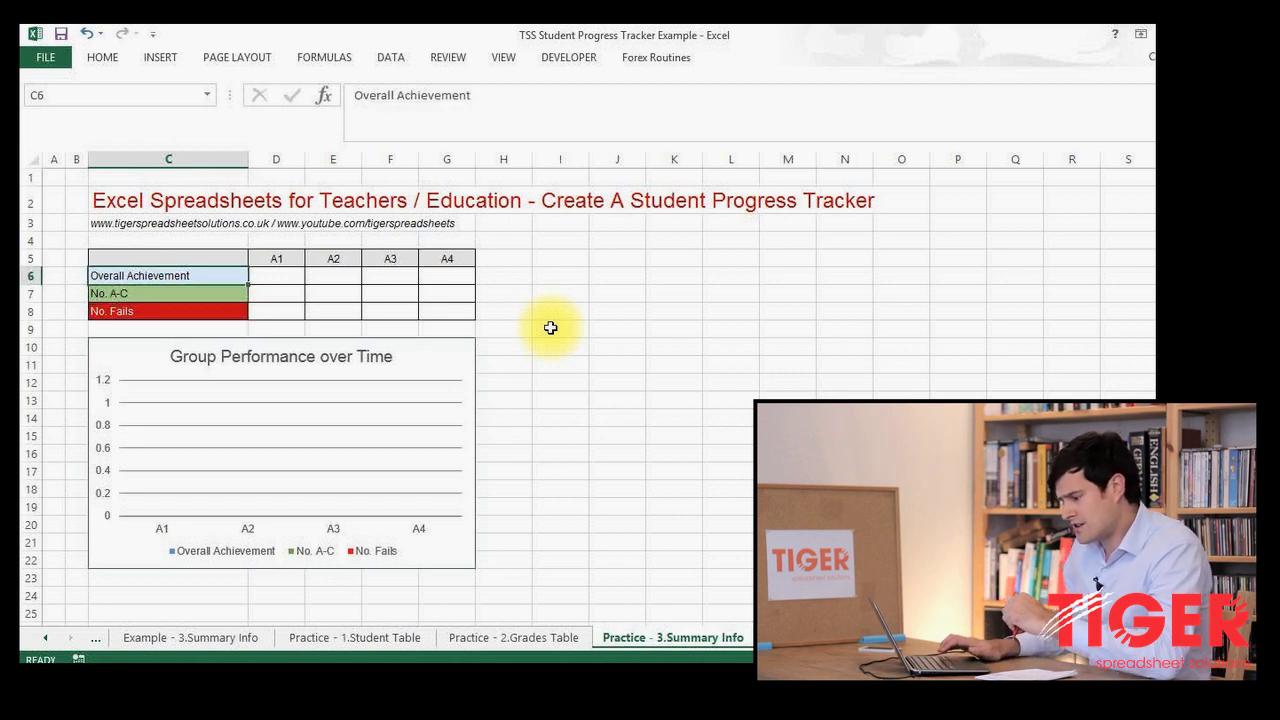
key(Right)
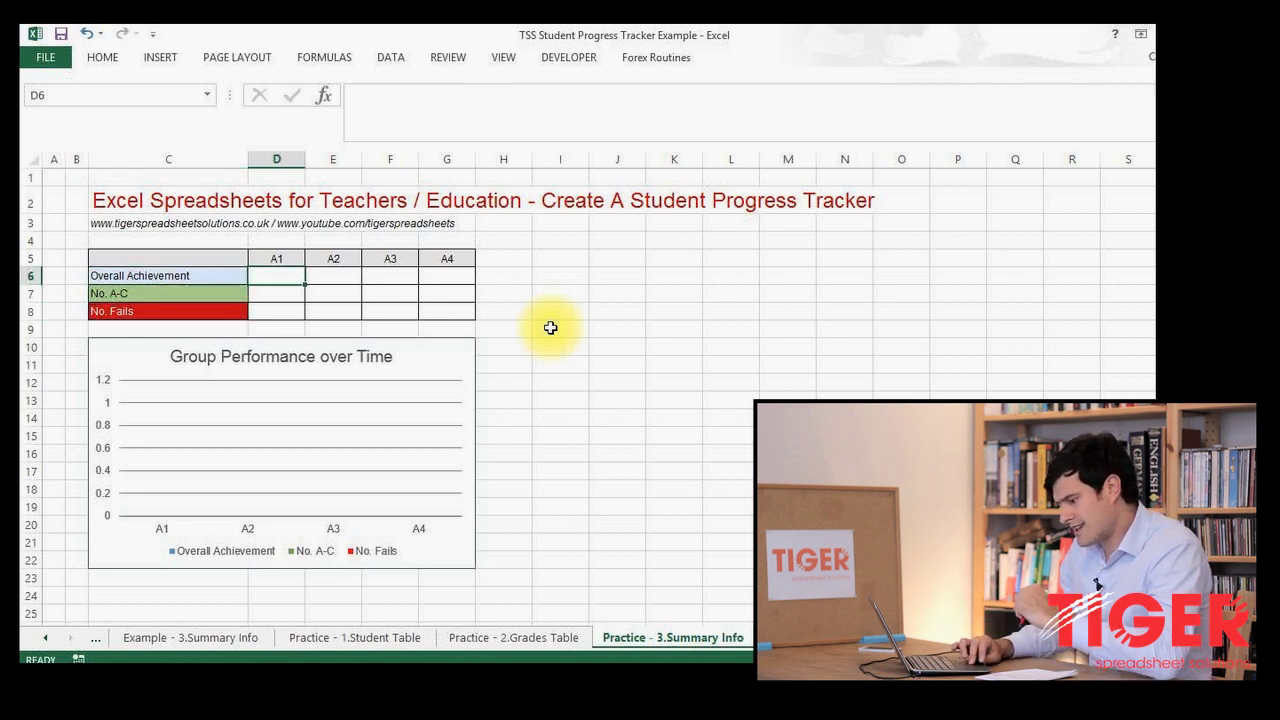
click(360, 636)
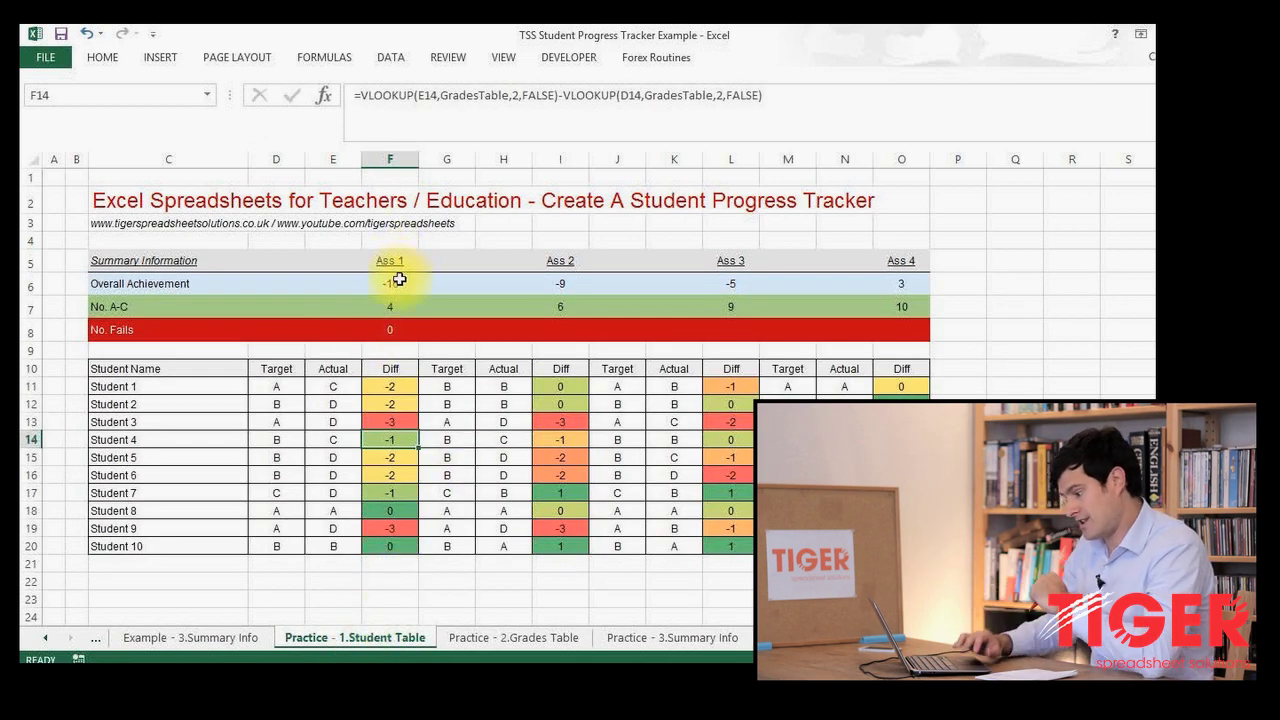
Link D6 to the Student Table's F6 total so A1 Overall Achievement shows -16.
click(640, 637)
drag(446, 311, 277, 279)
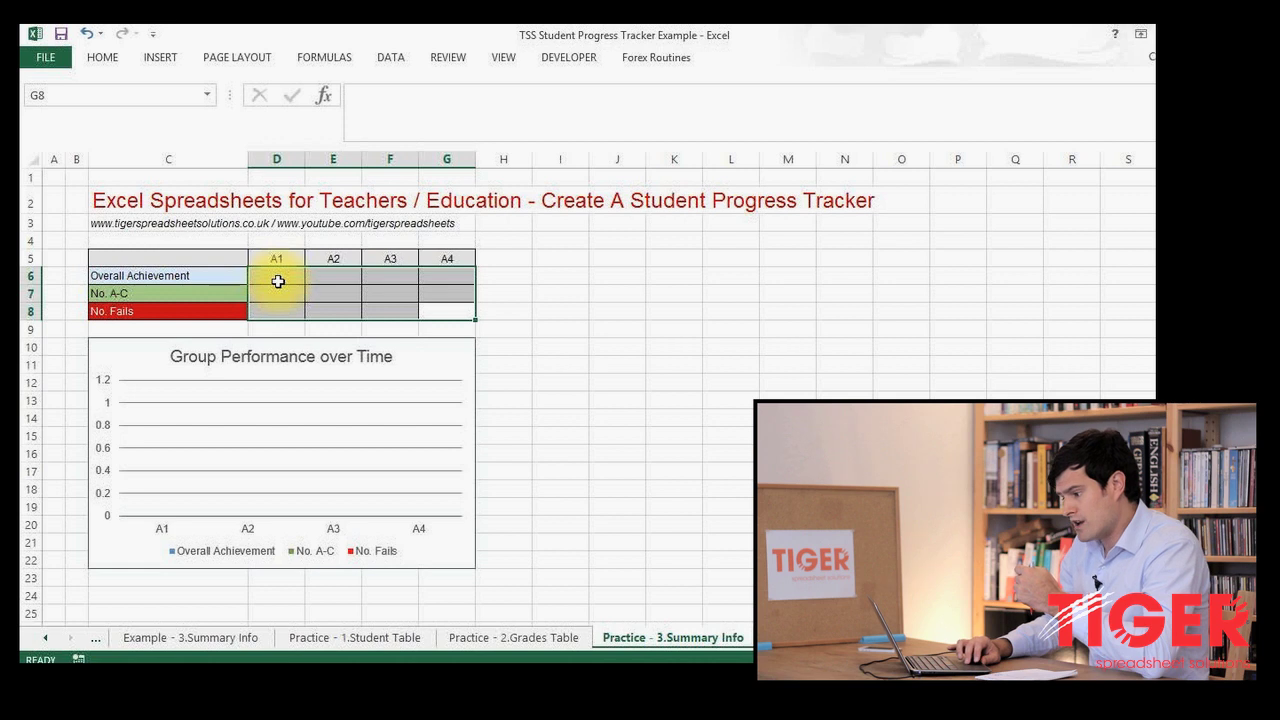
click(278, 284)
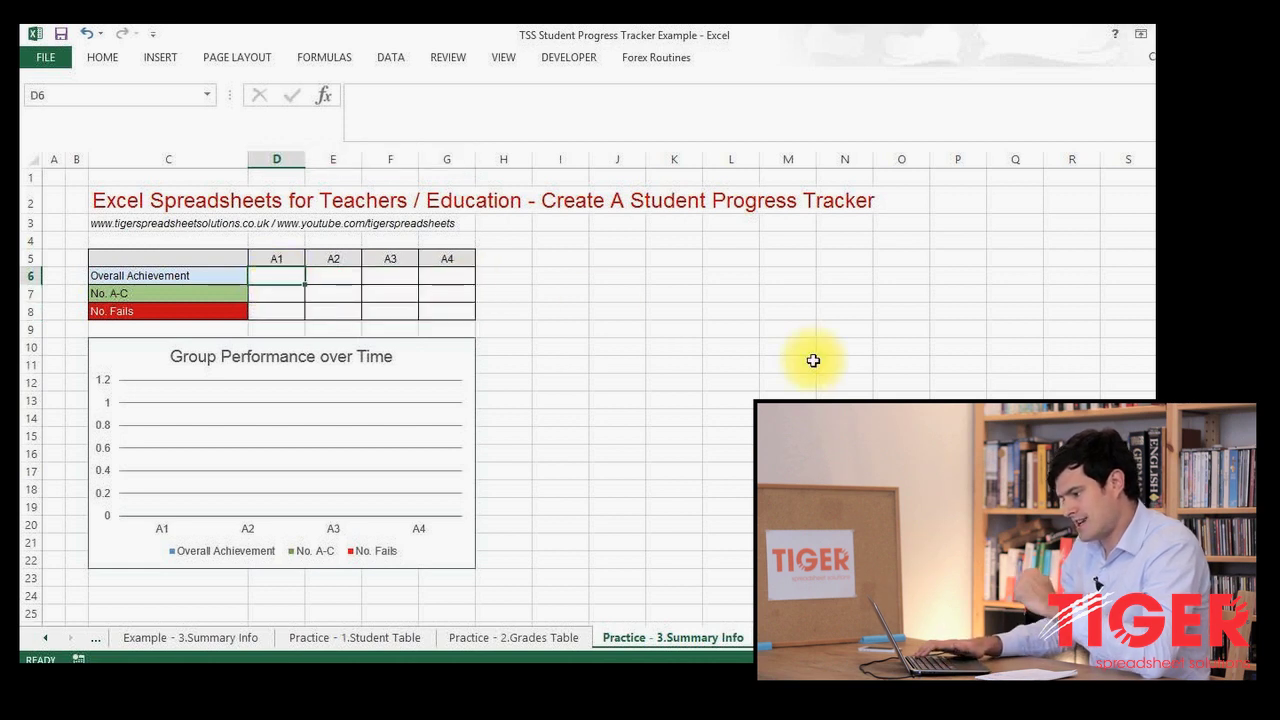
text(=)
click(379, 638)
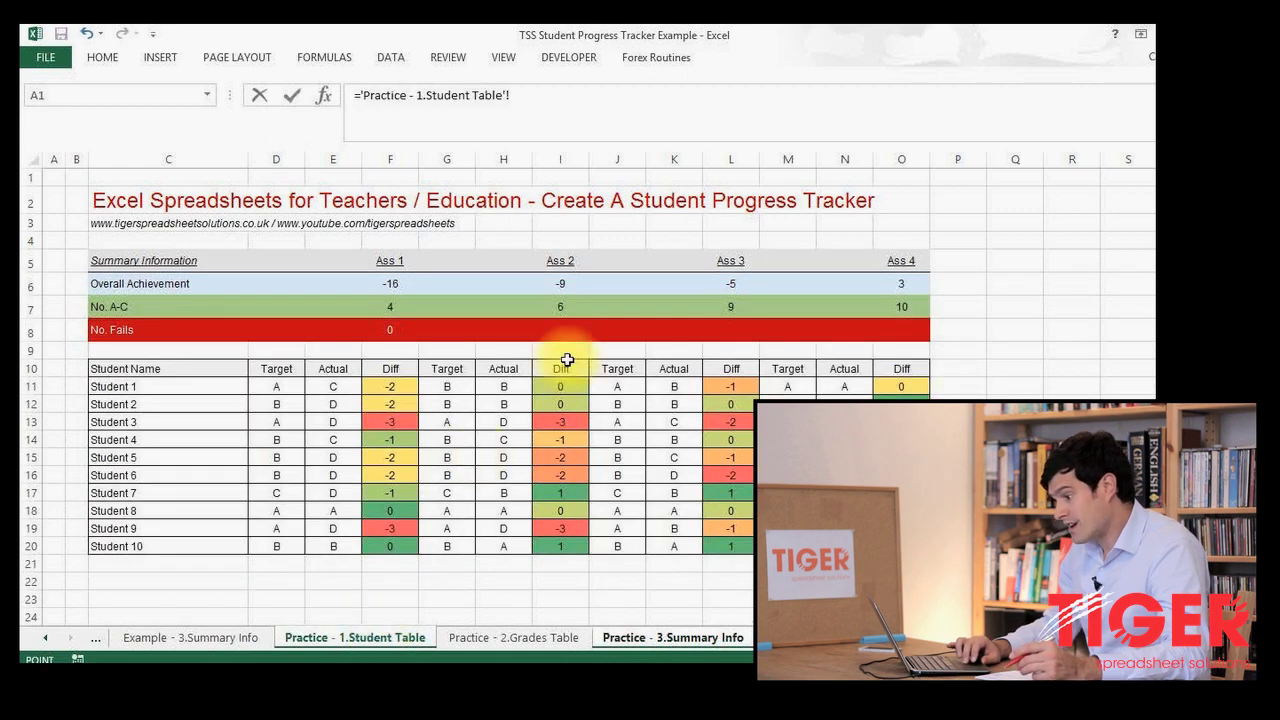
click(393, 288)
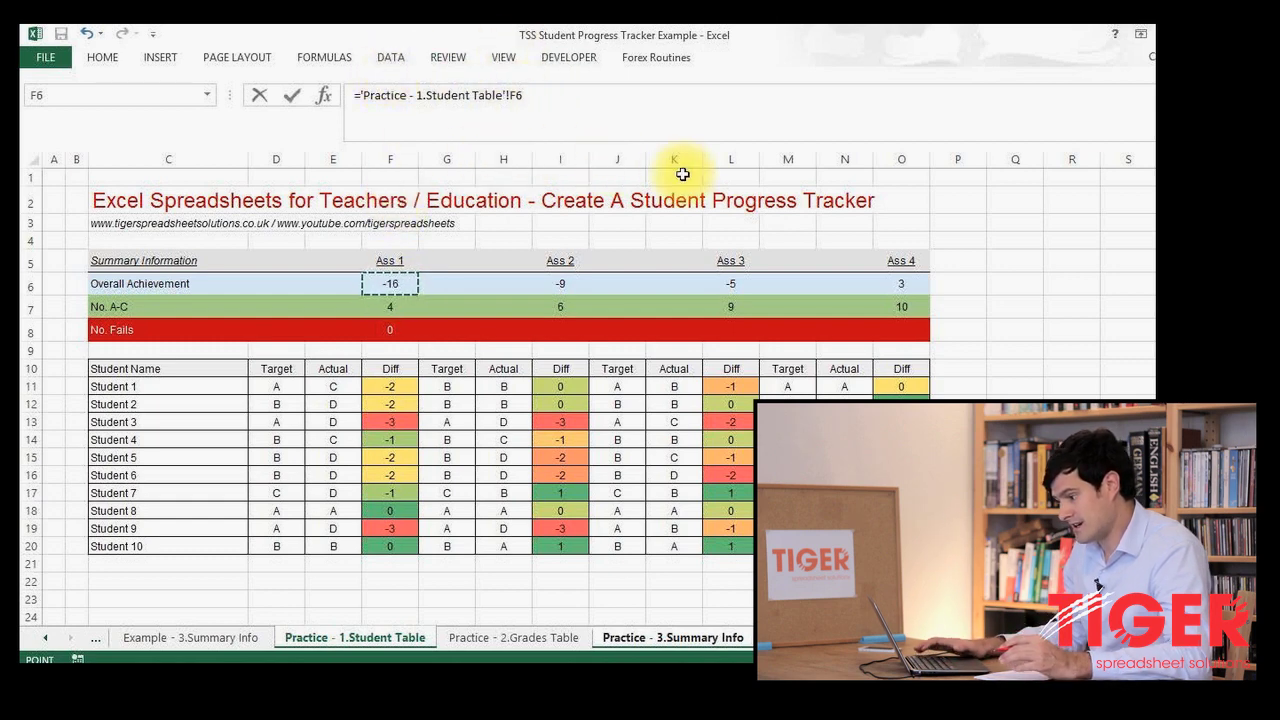
key(Return)
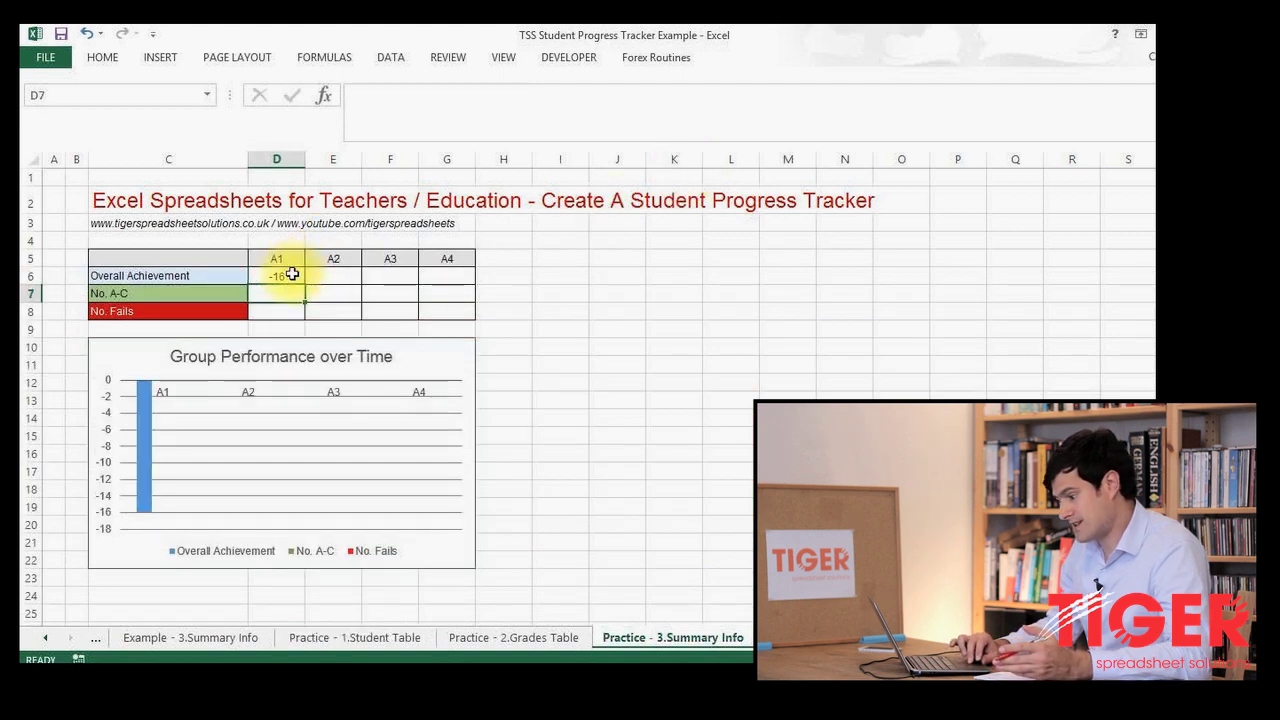
click(400, 638)
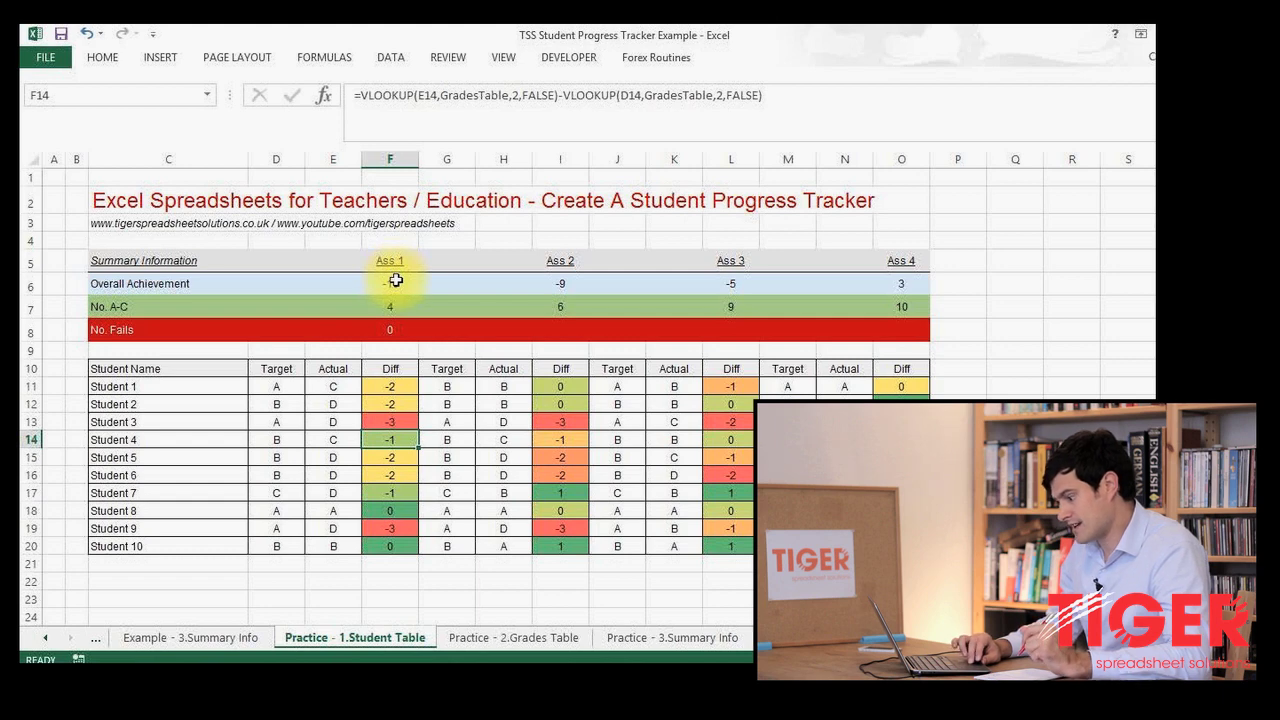
click(672, 638)
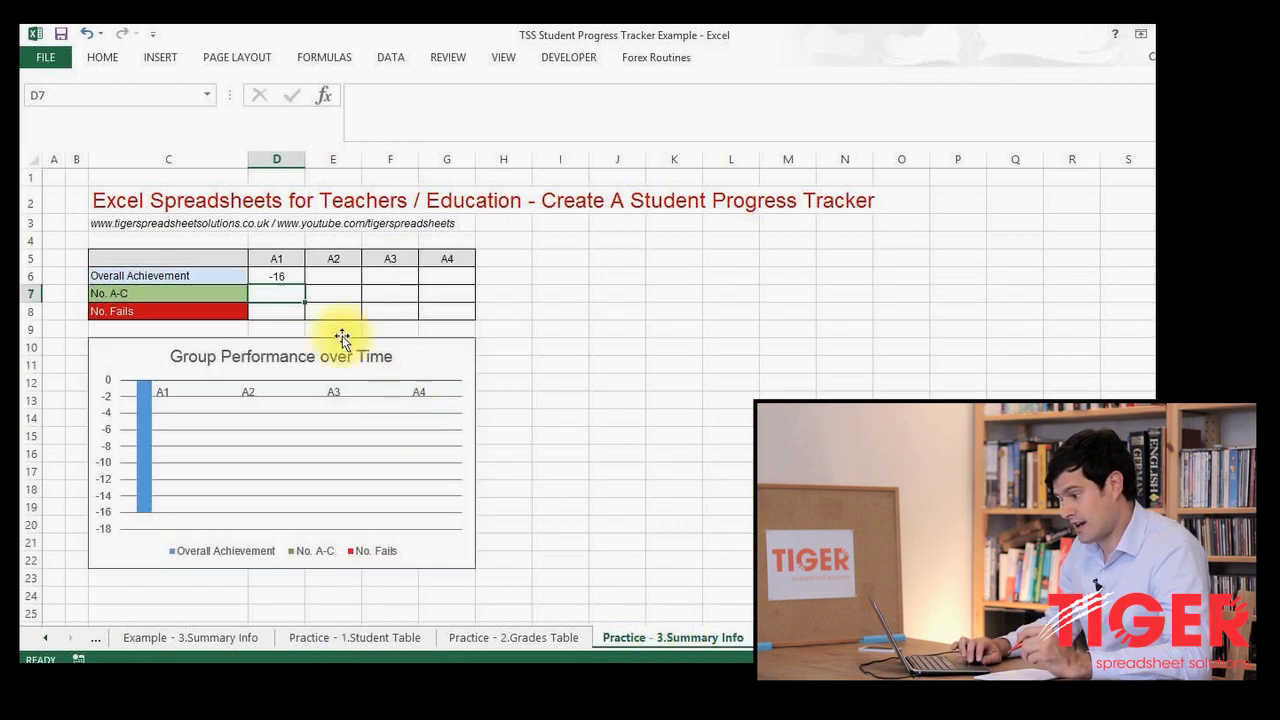
Fill the D6 link down to D8, giving No. A-C 4 and No. Fails 0.
click(292, 276)
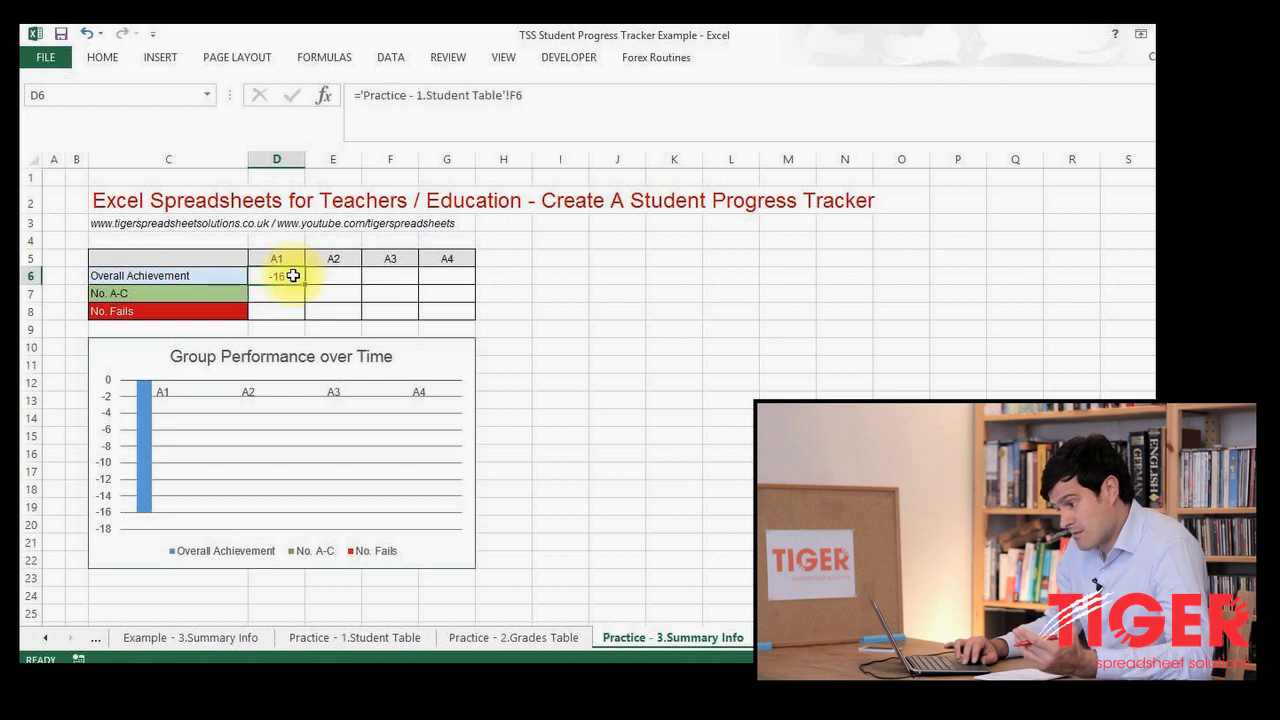
drag(303, 284, 305, 318)
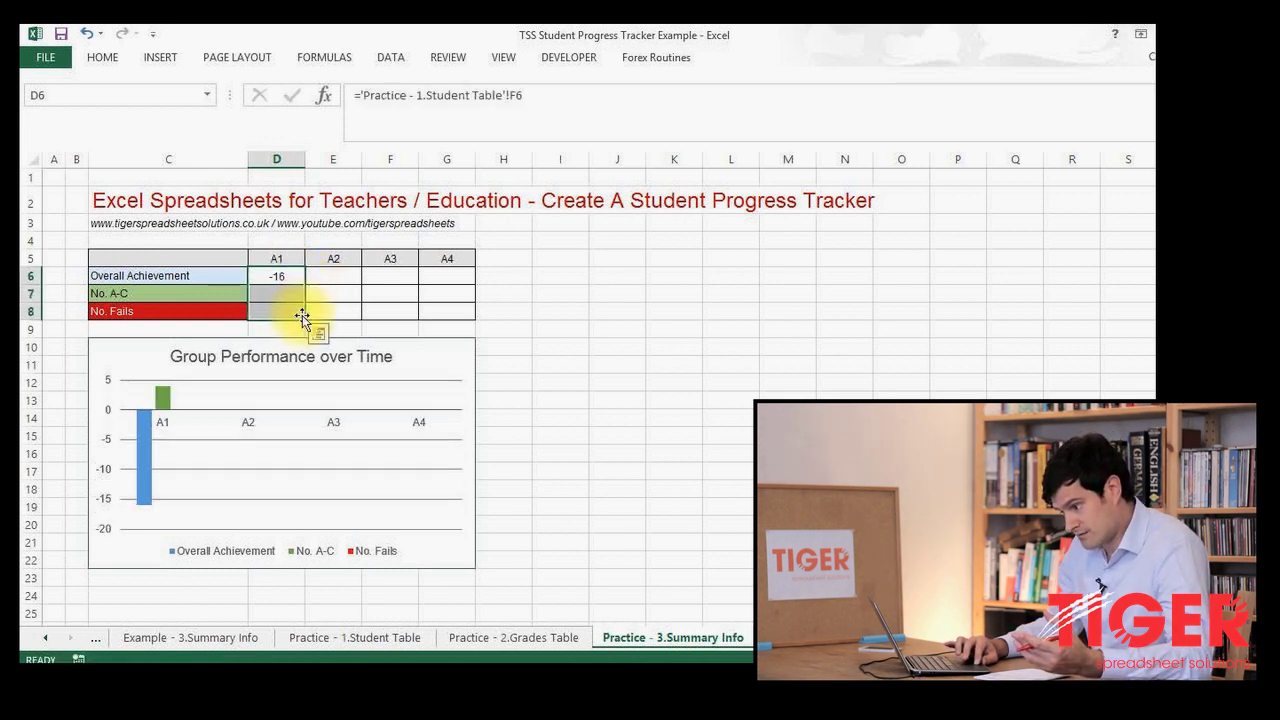
click(285, 296)
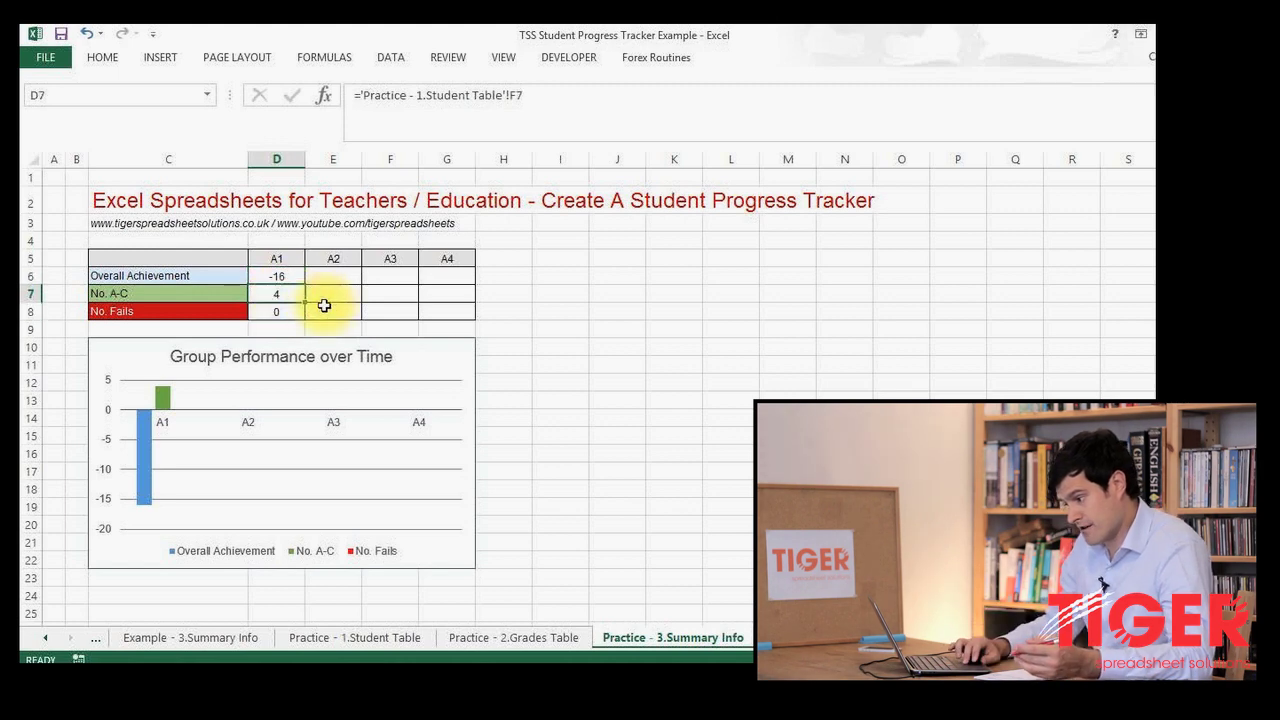
click(268, 277)
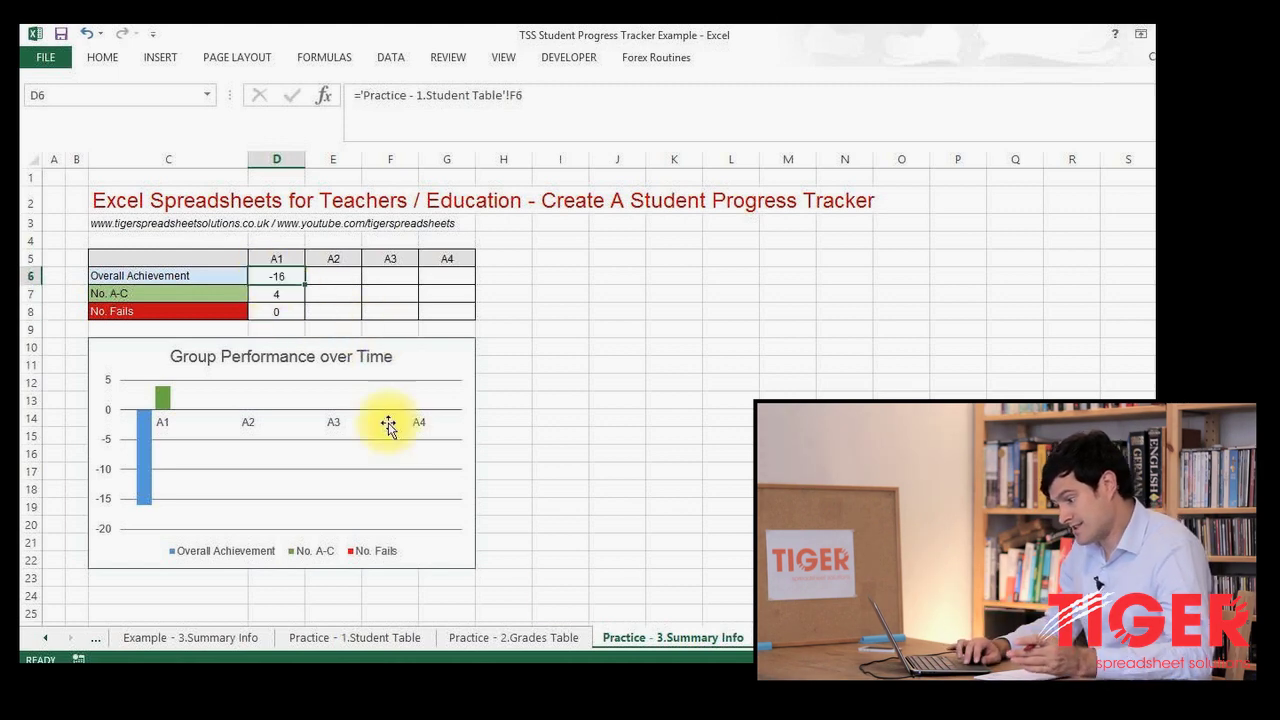
click(400, 634)
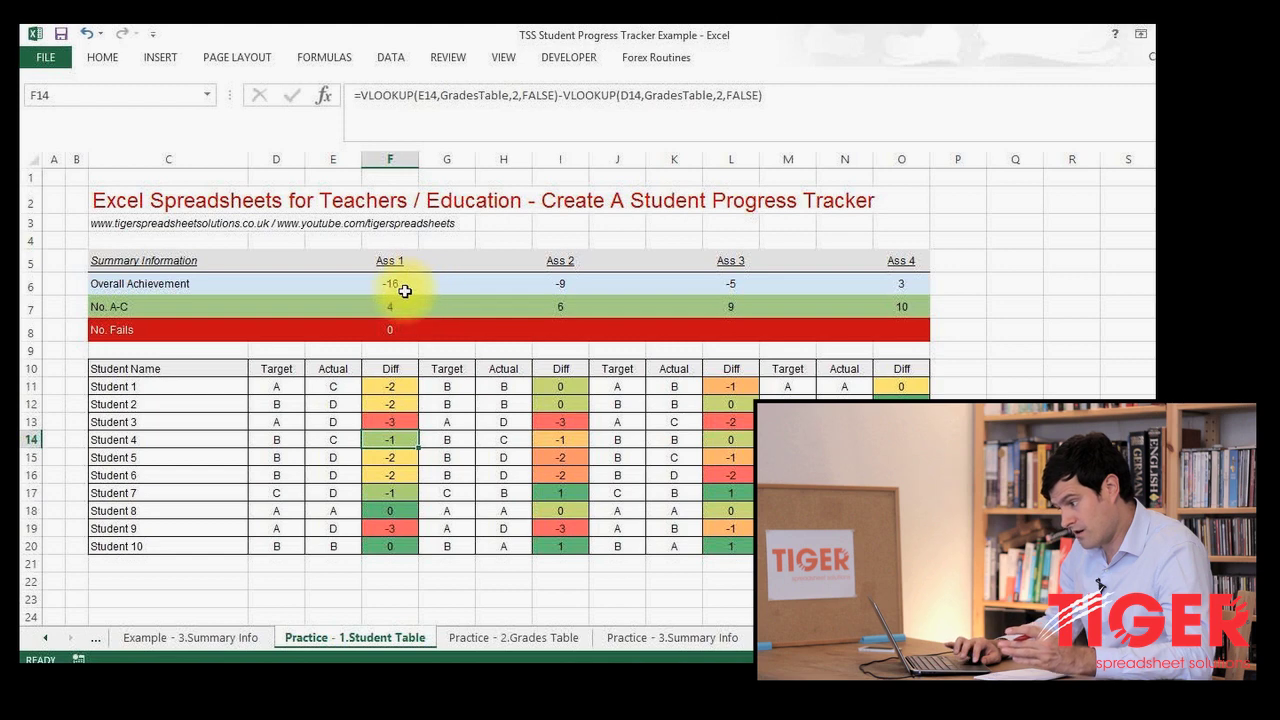
click(649, 639)
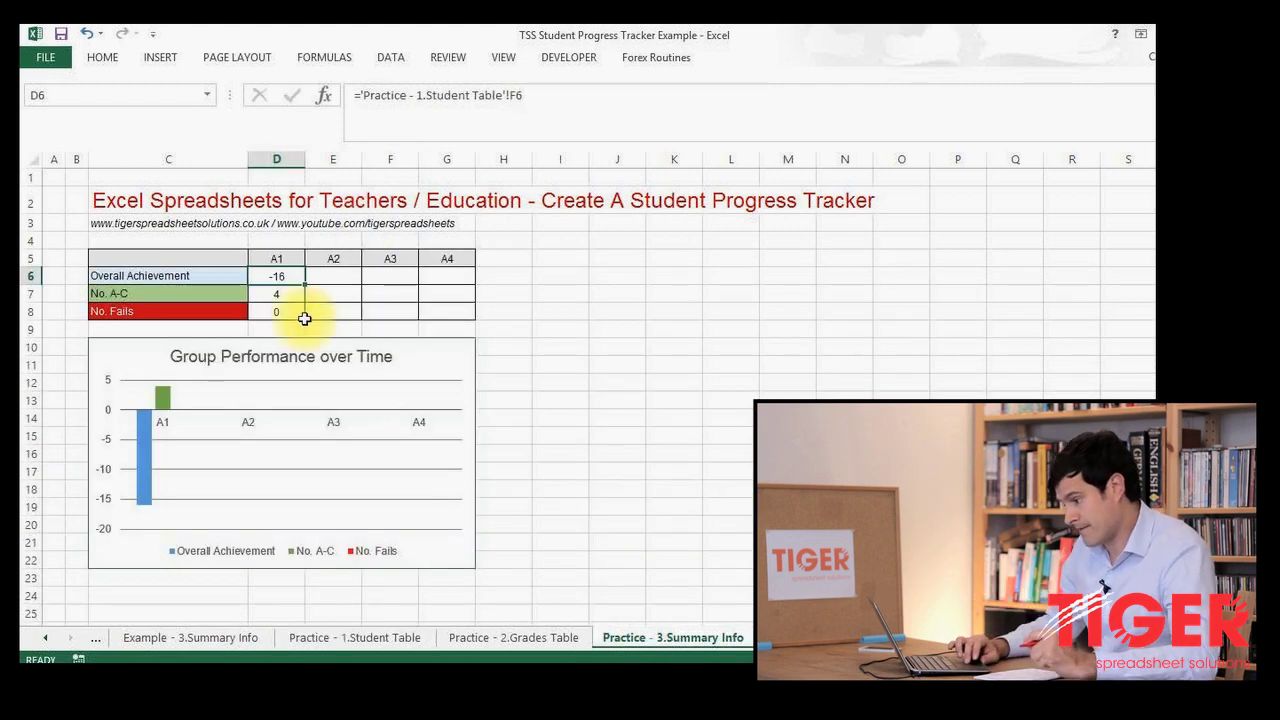
click(334, 276)
Link E6 to the Student Table's I6 so A2 shows -9.
text(=)
click(343, 637)
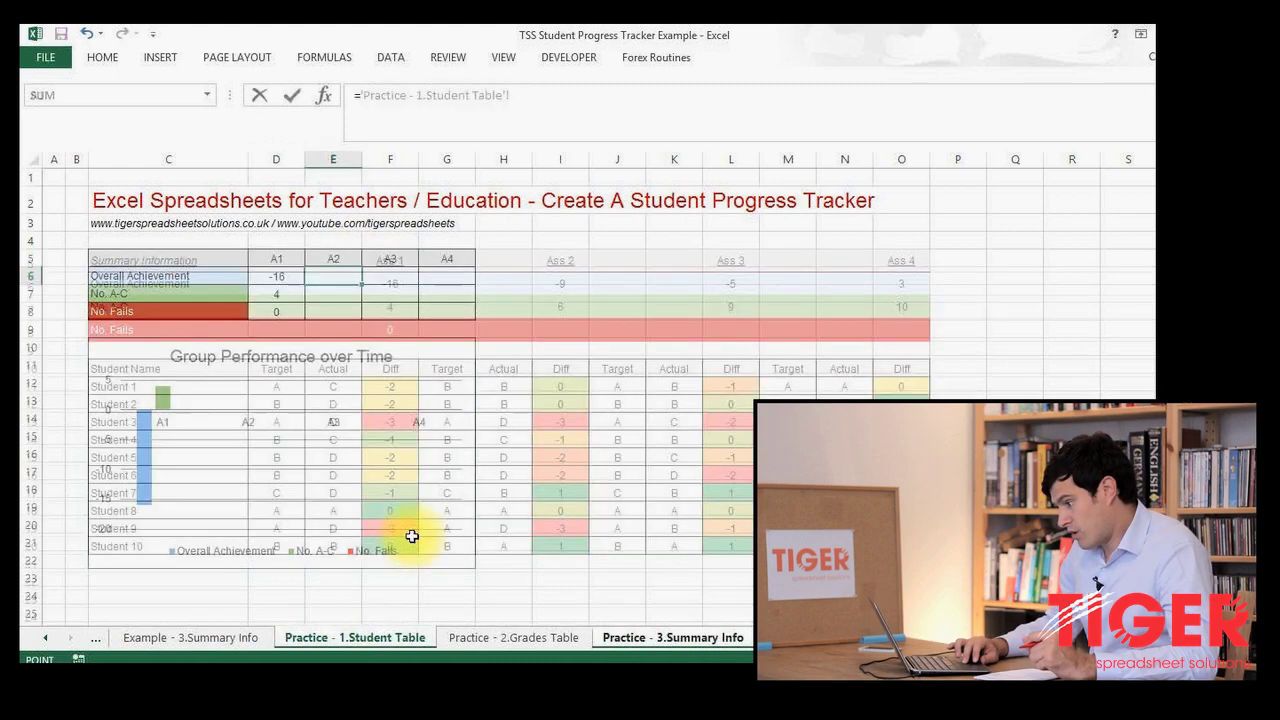
click(560, 283)
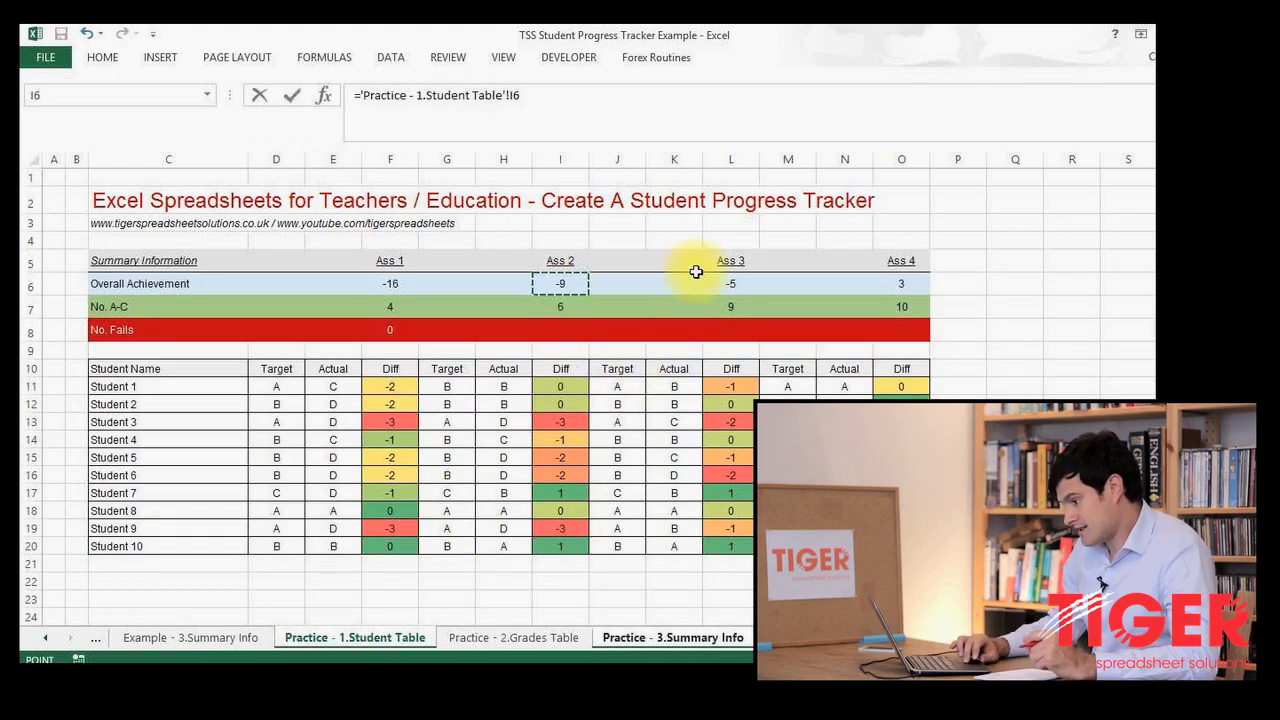
key(Return)
Link F6 to the Student Table's L6 so A3 shows -5.
click(375, 276)
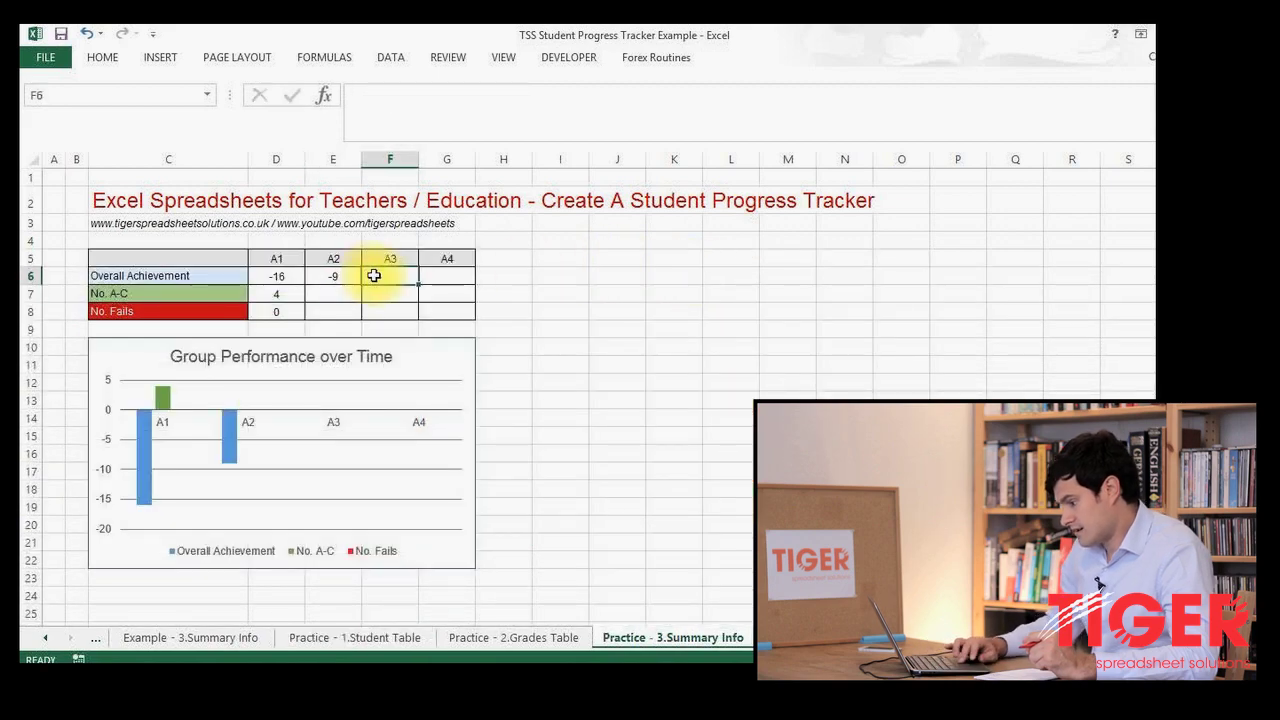
text(=)
click(354, 635)
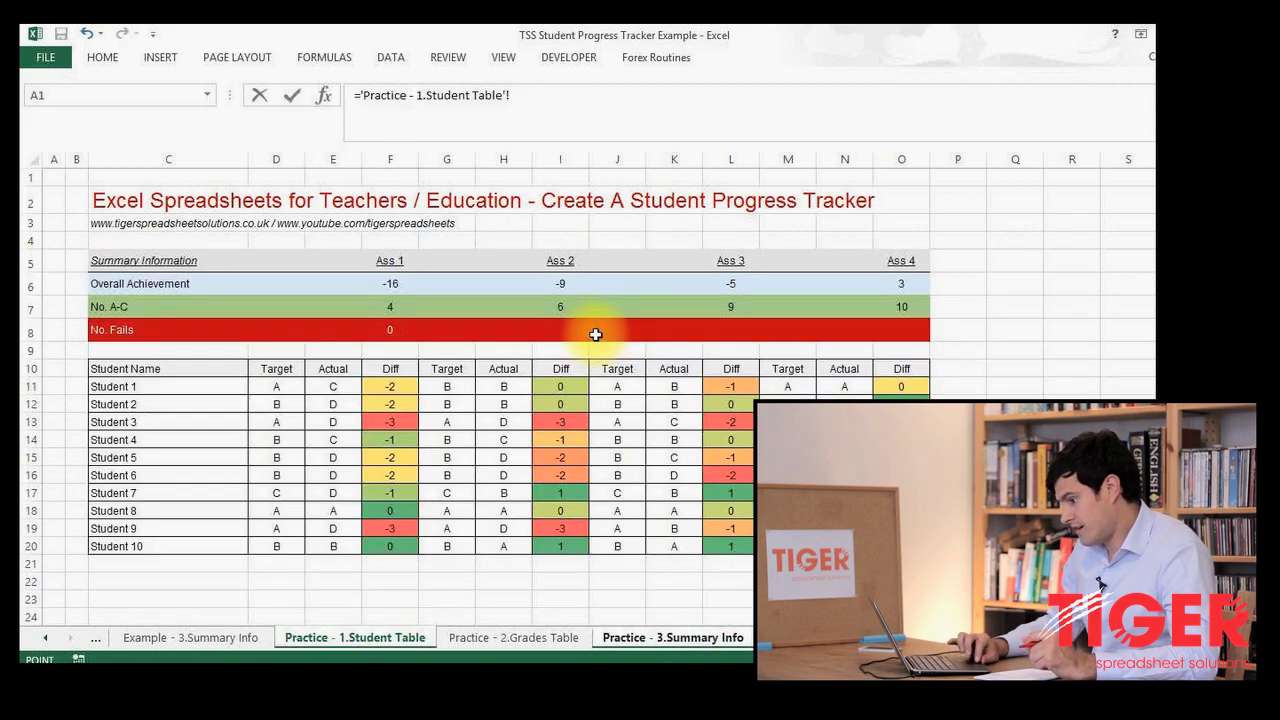
click(722, 284)
key(Return)
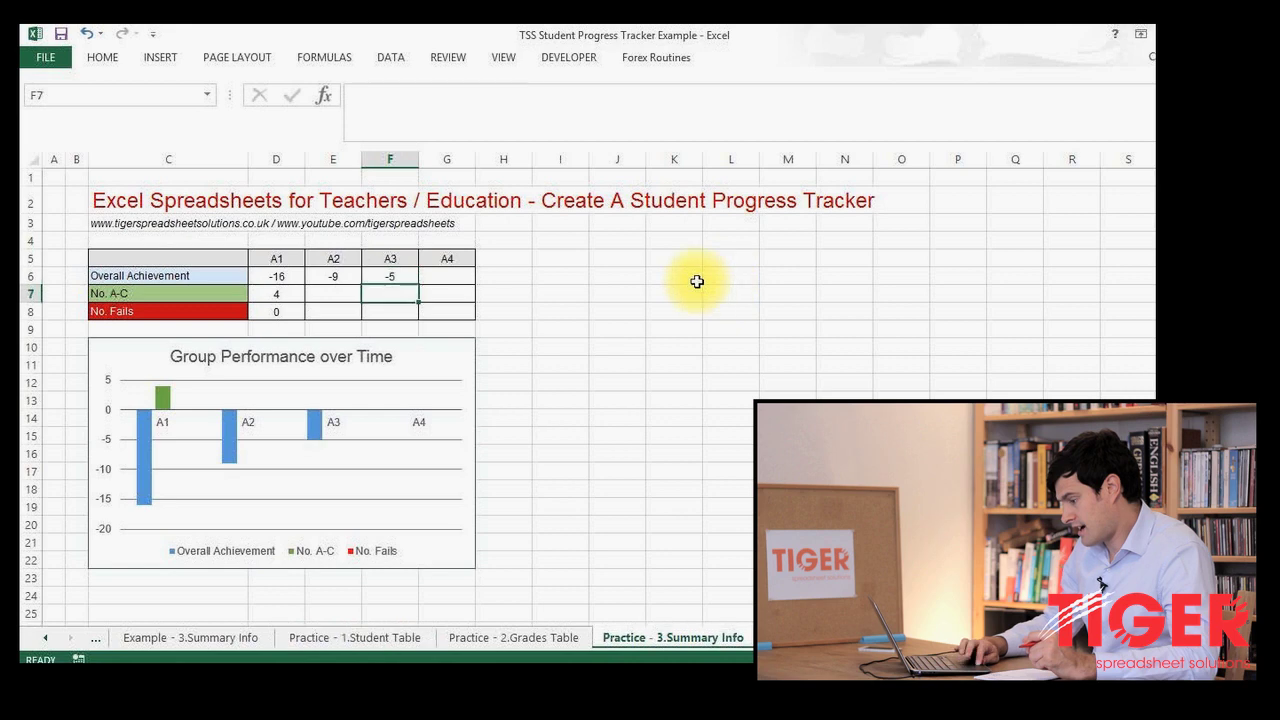
Link G6 to the Student Table's O6 so A4 shows 3.
click(430, 279)
text(=)
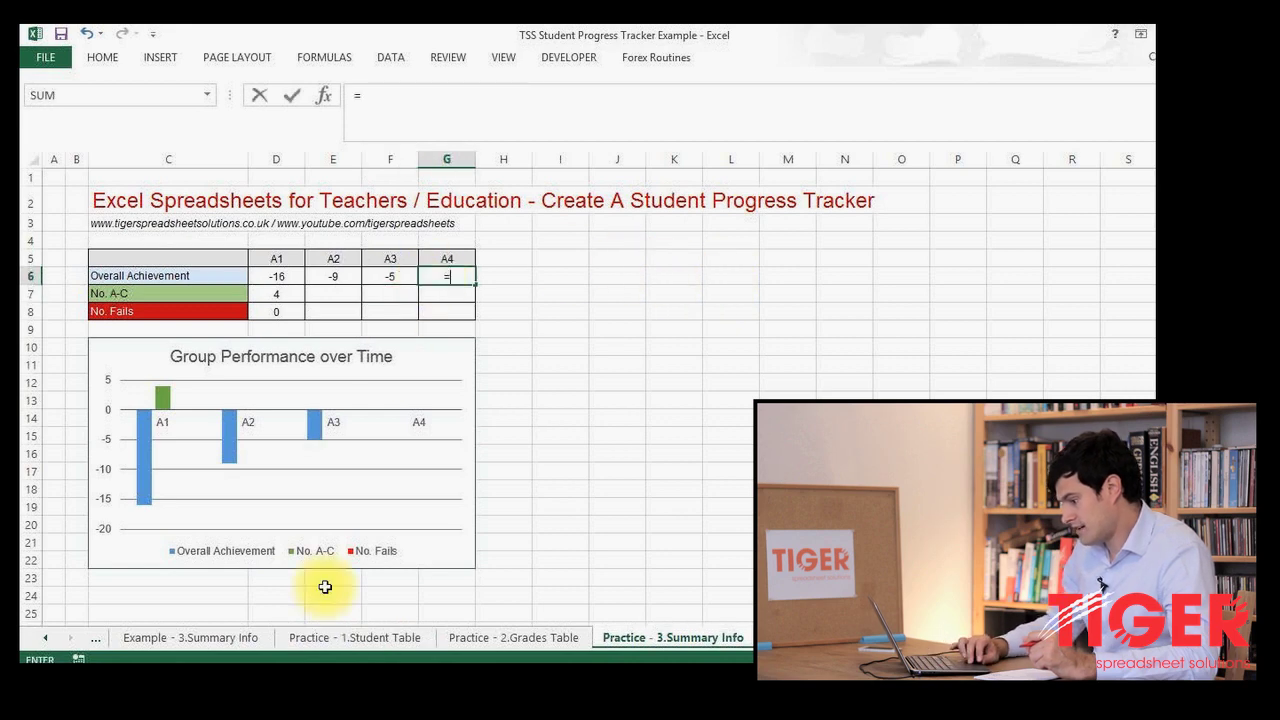
click(371, 638)
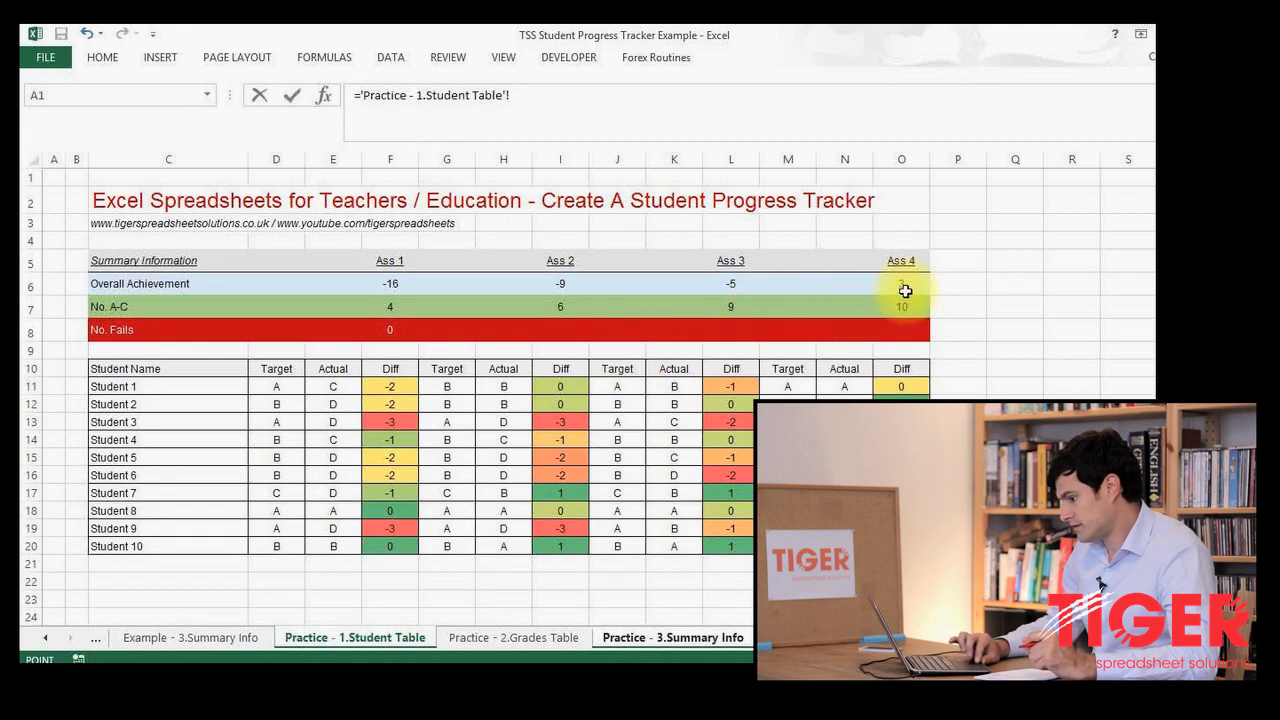
click(920, 274)
key(Return)
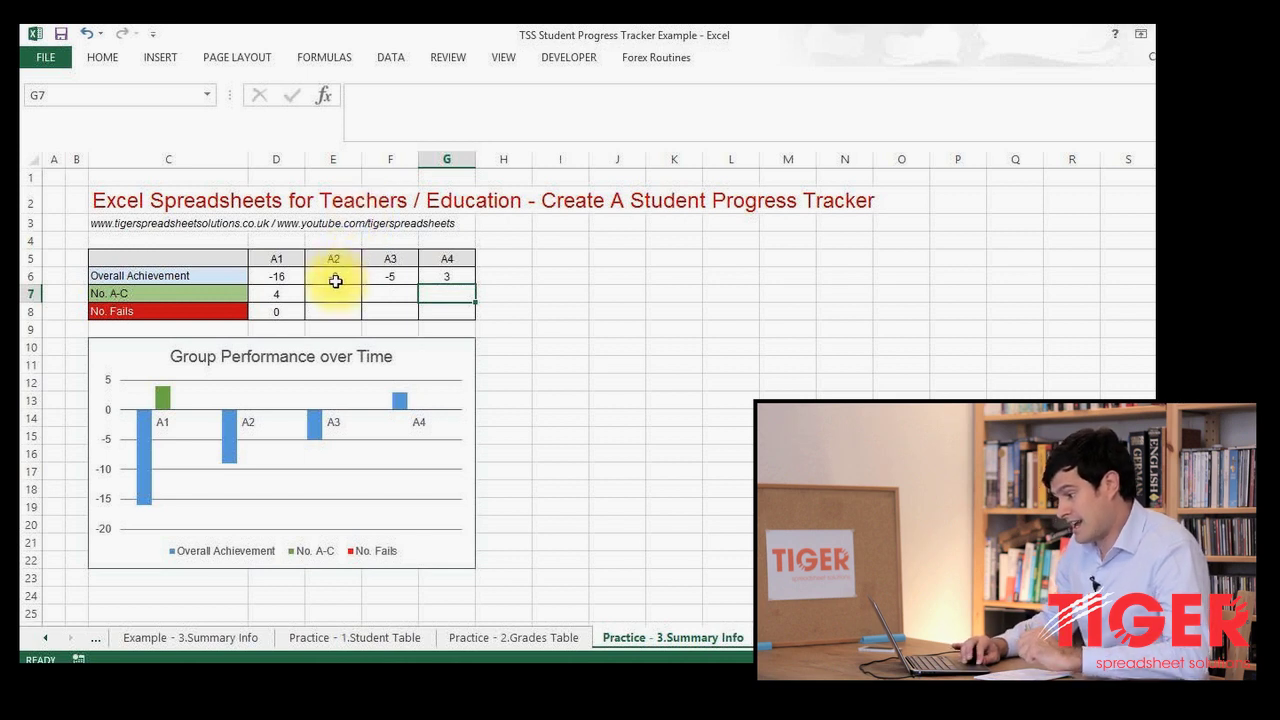
Fill E6:G6 down to row 8, giving No. A-C 6, 9, 10 and No. Fails 0.
mouse_move(333, 277)
mouse_down()
mouse_move(444, 264)
mouse_move(337, 274)
mouse_up()
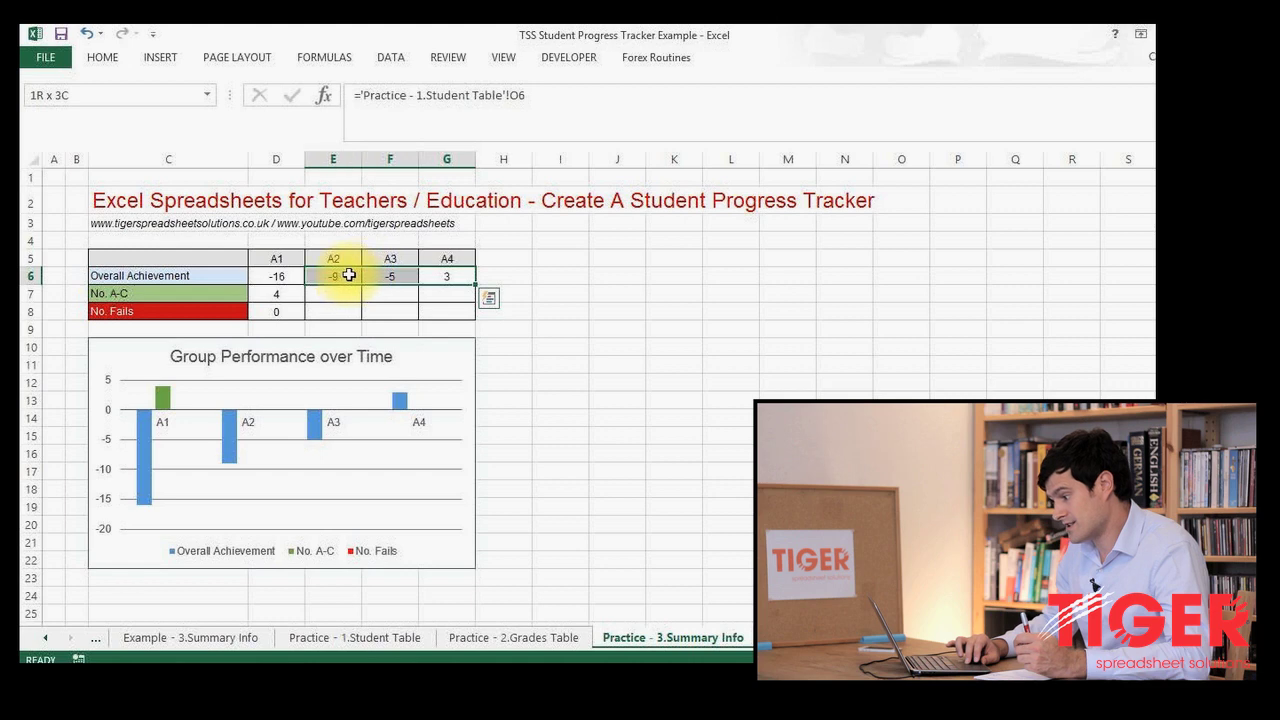
double_click(476, 285)
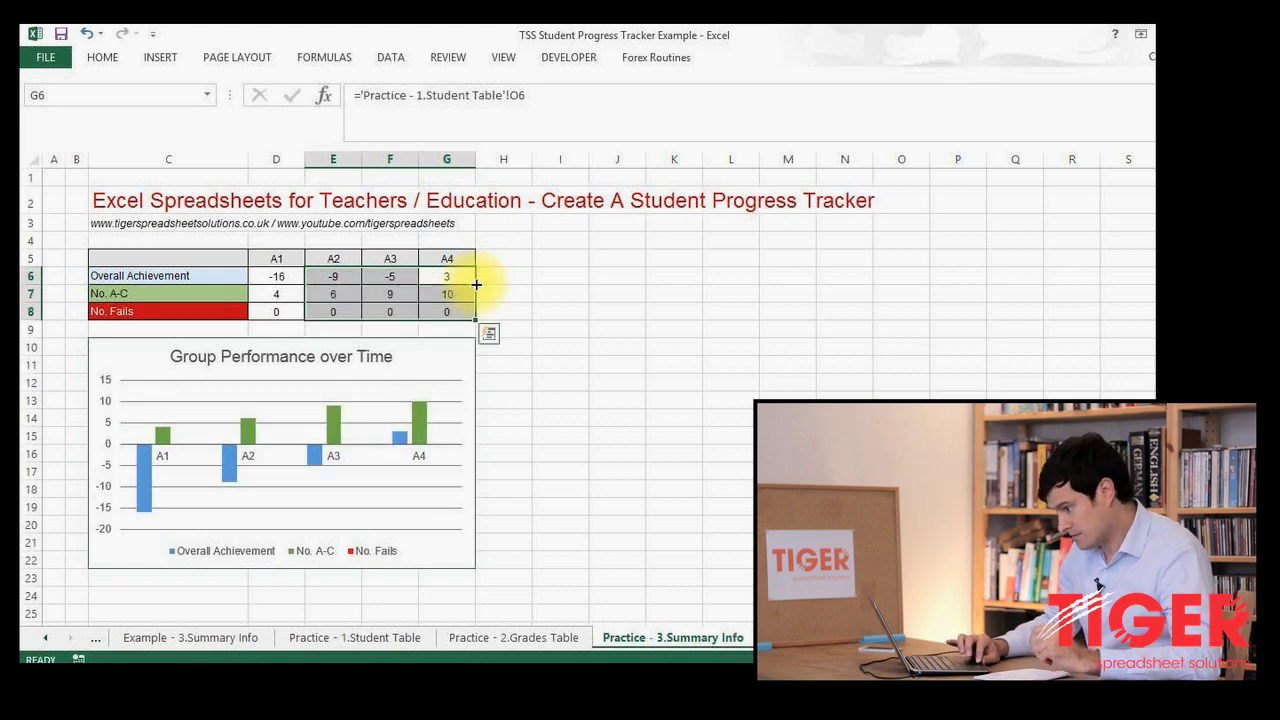
click(560, 291)
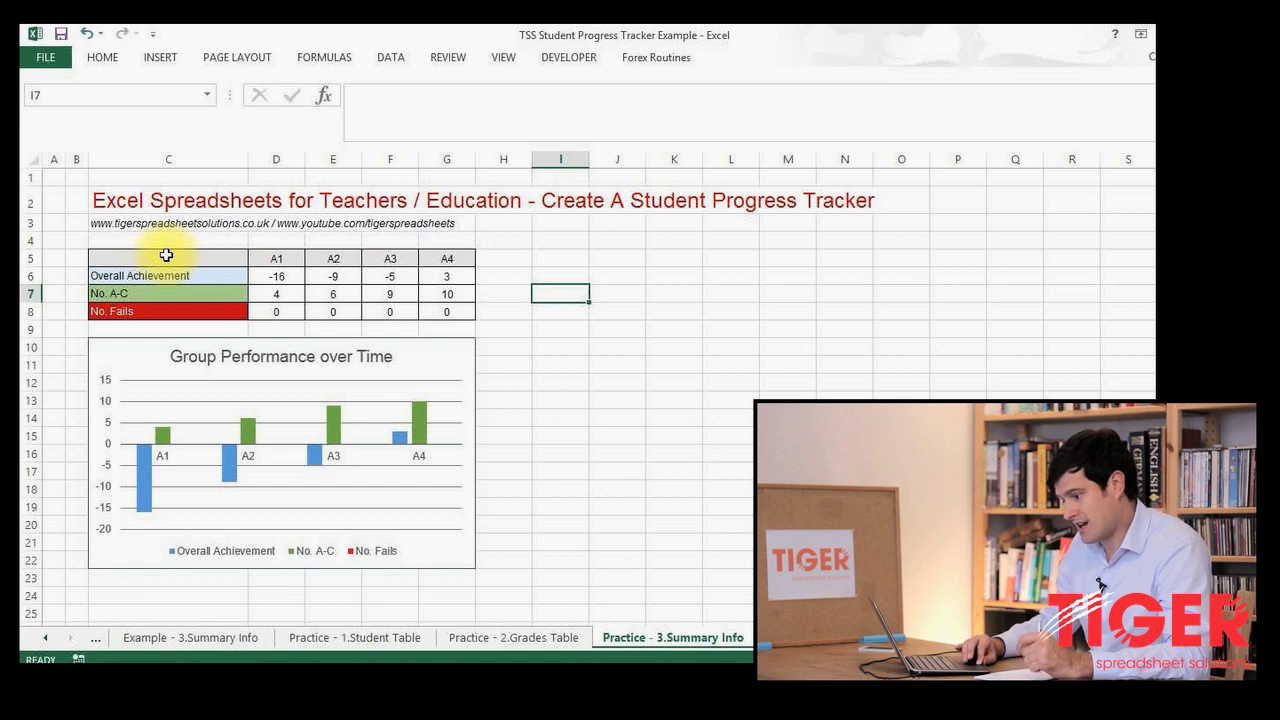
Insert a 2-D Clustered Column chart from the summary table C5:G8.
drag(166, 256, 446, 310)
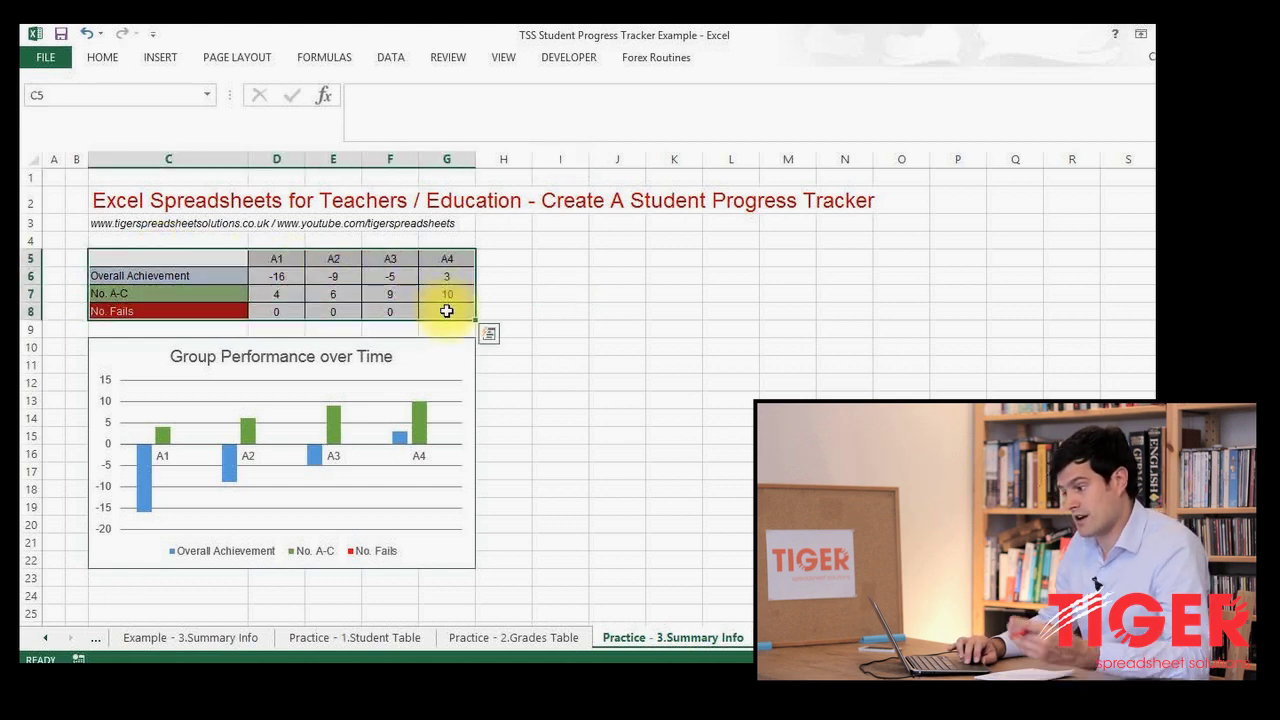
click(161, 58)
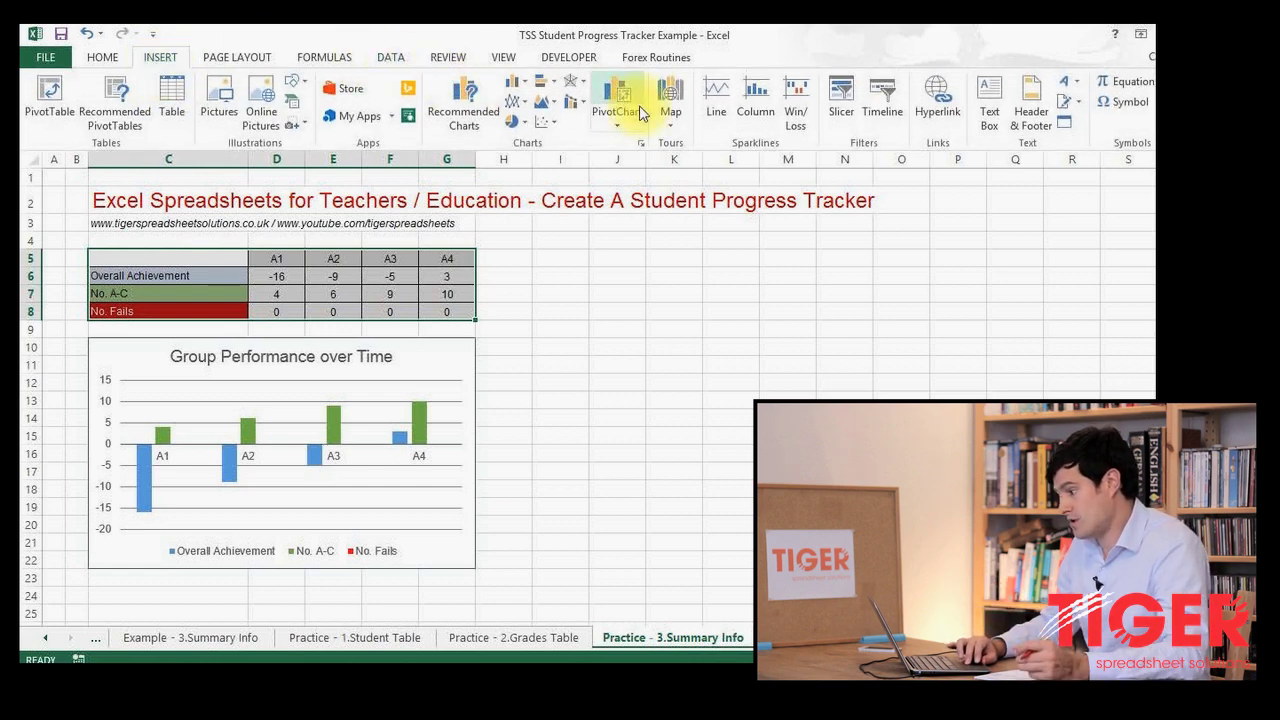
click(527, 89)
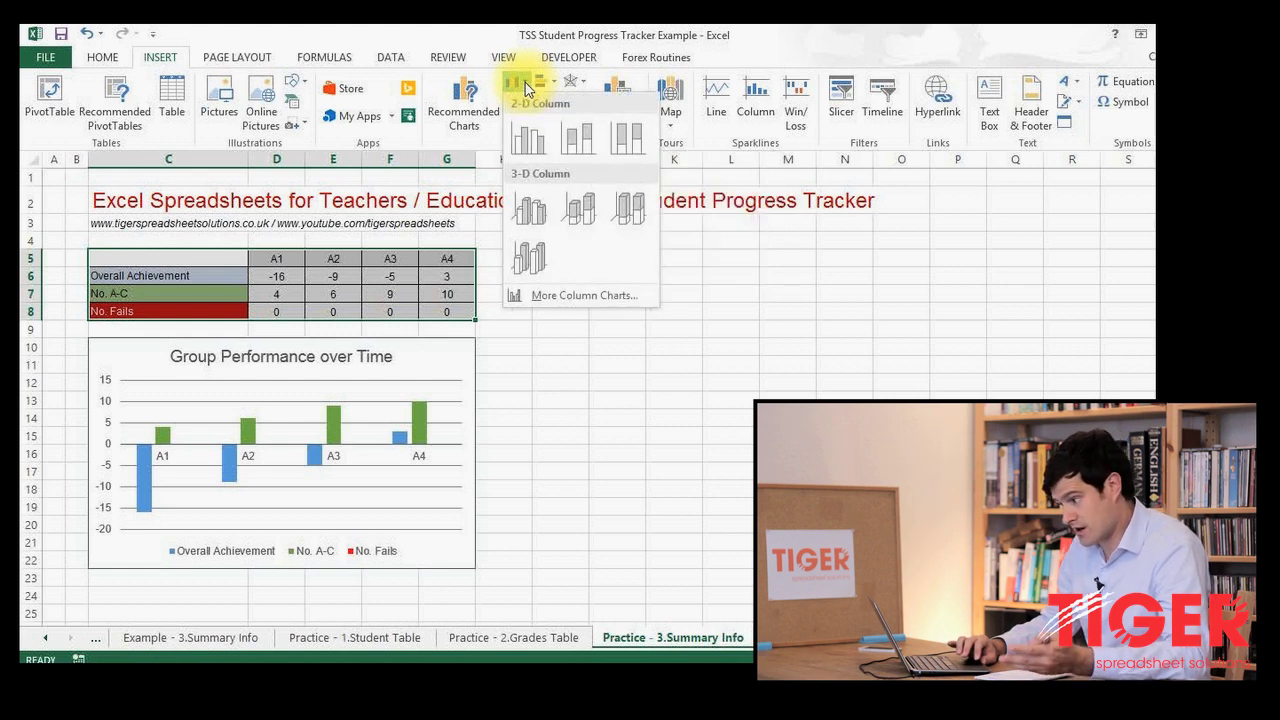
click(535, 144)
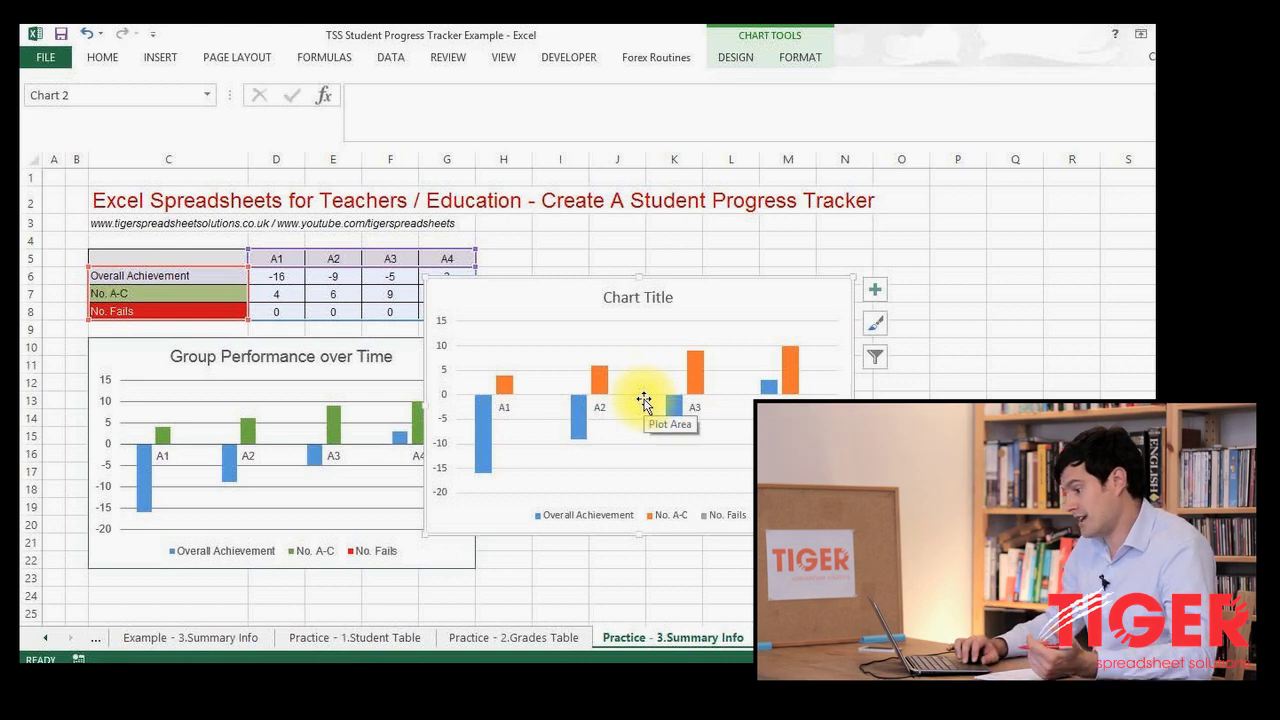
Replace the Chart Title placeholder with 'Group Performance' and select the No. A-C series.
double_click(670, 297)
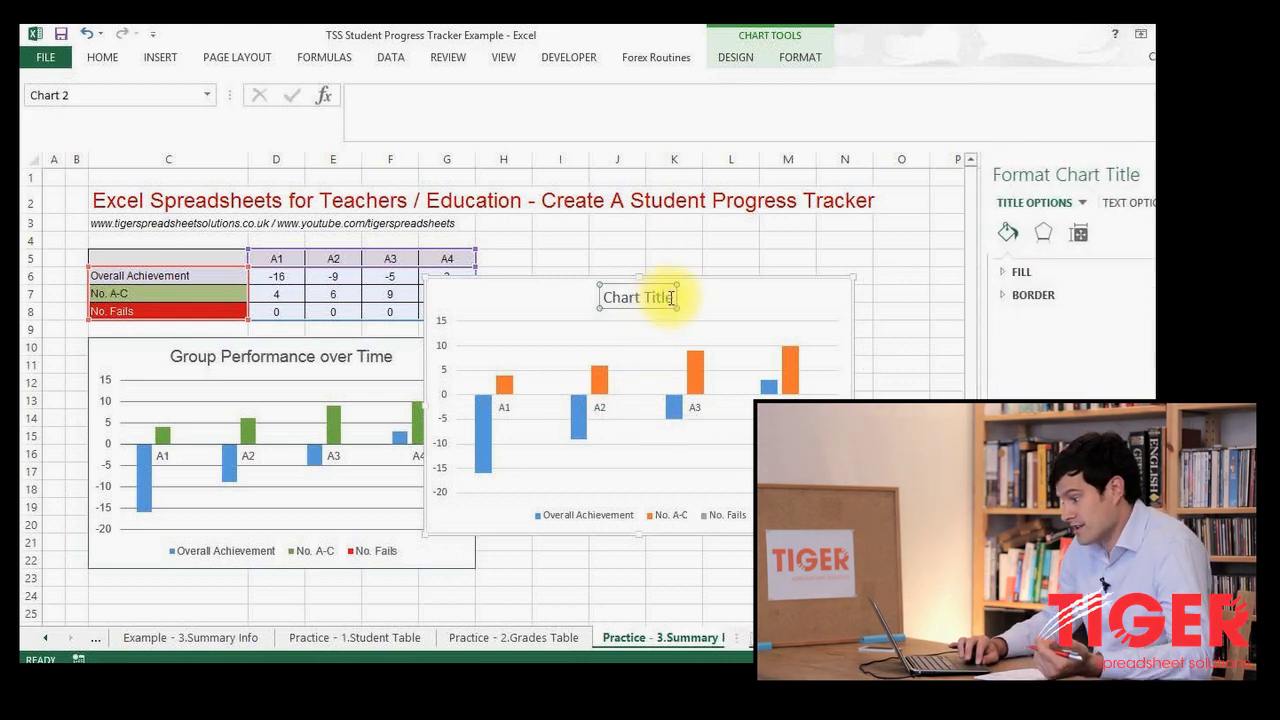
drag(670, 297, 580, 298)
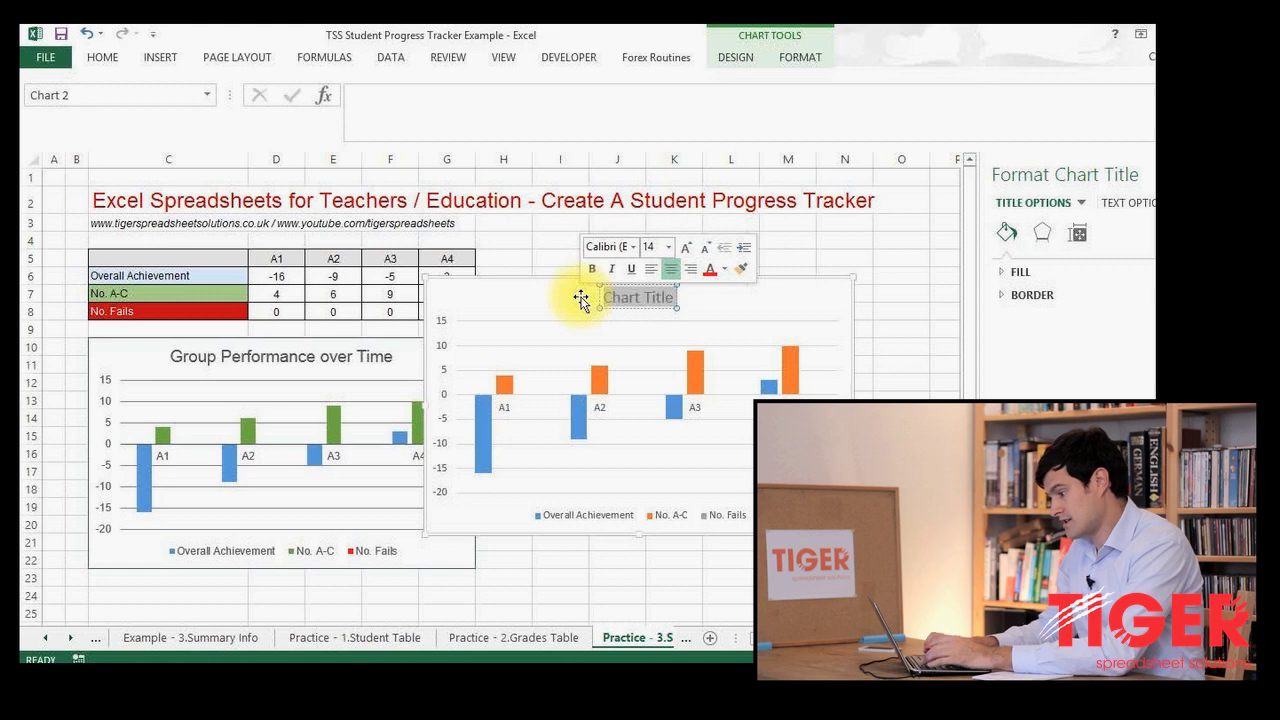
text(Group Pwer)
key(BackSpace)
key(BackSpace)
key(BackSpace)
text(erforman)
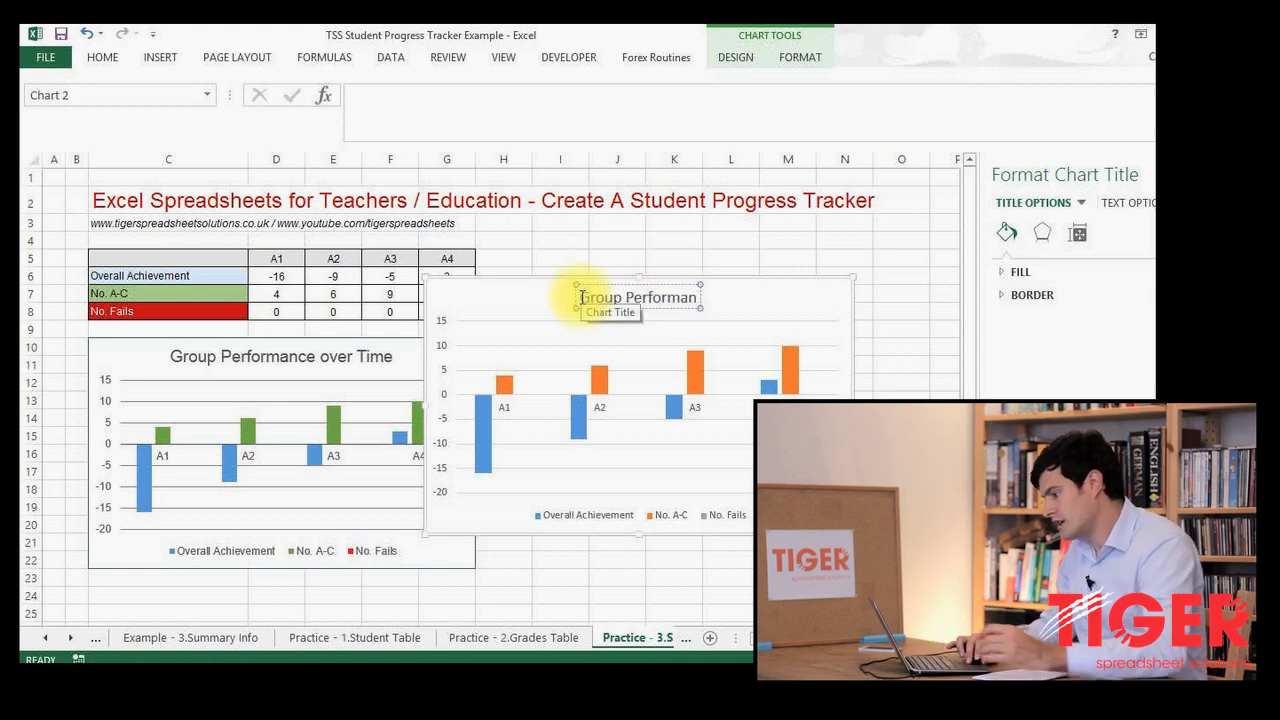
text(ce)
click(482, 395)
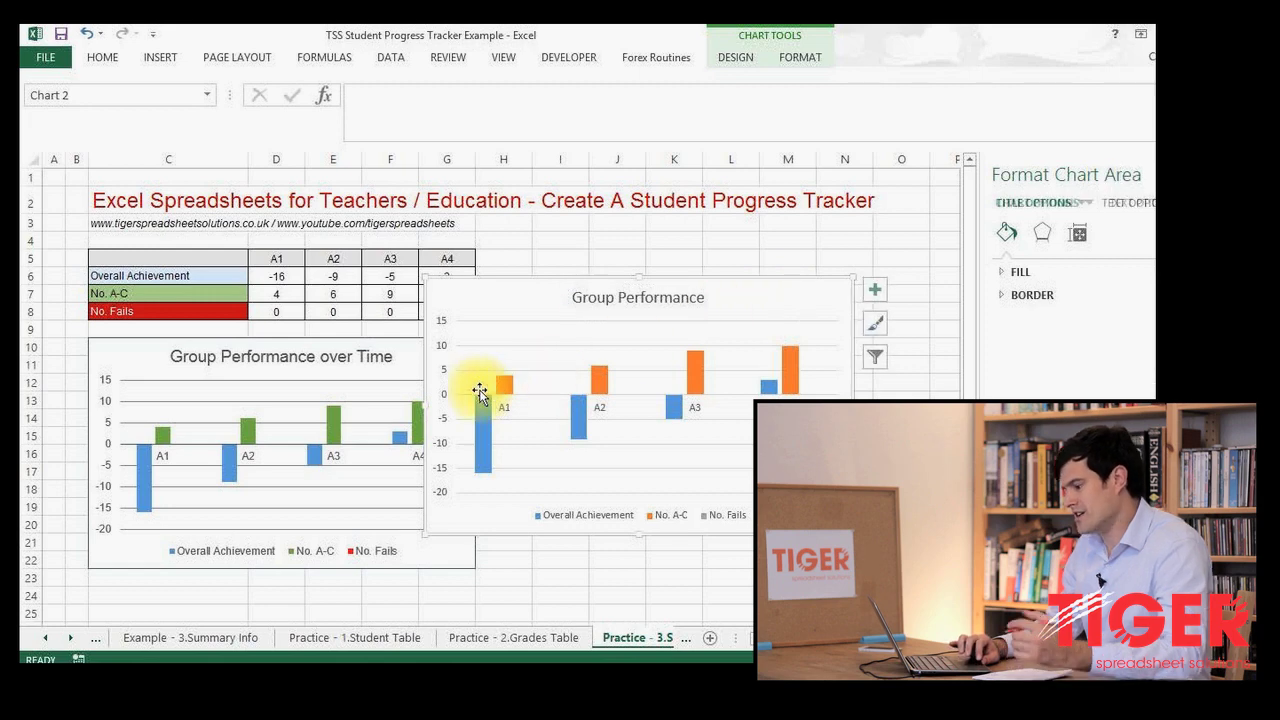
click(504, 384)
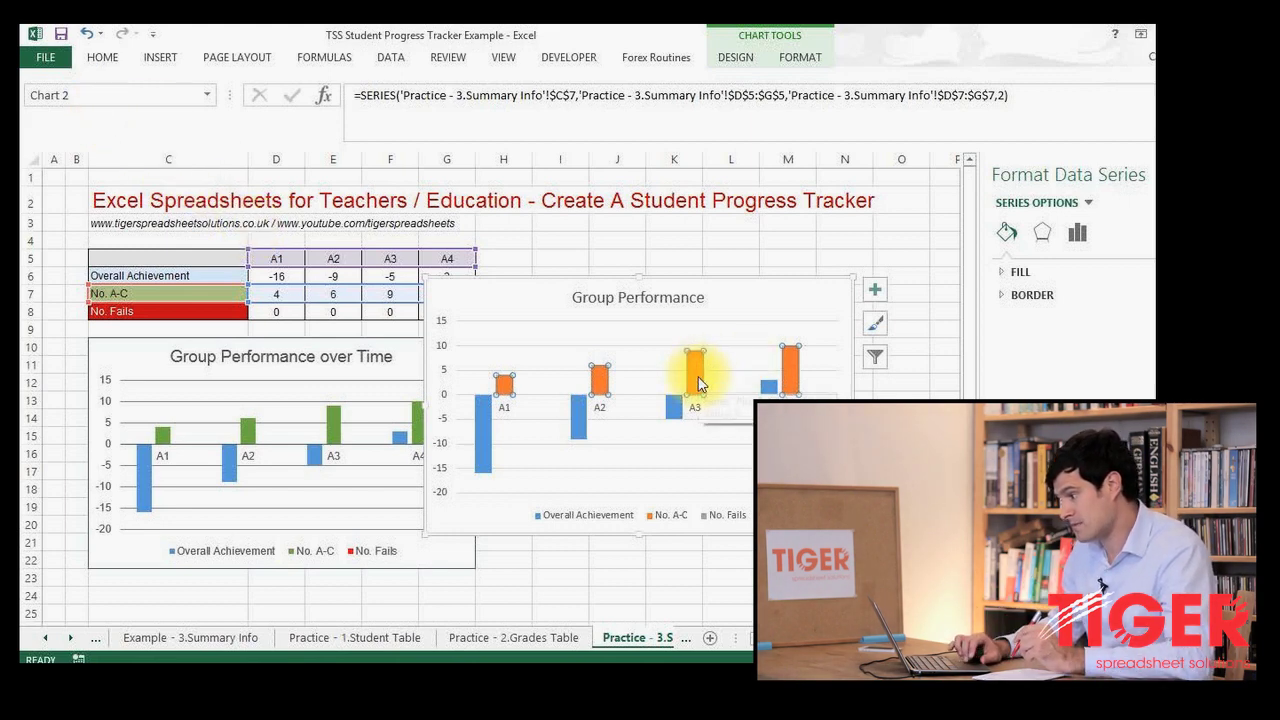
Fill the No. A-C bars green with Shape Fill and drag the chart over the original one.
click(750, 57)
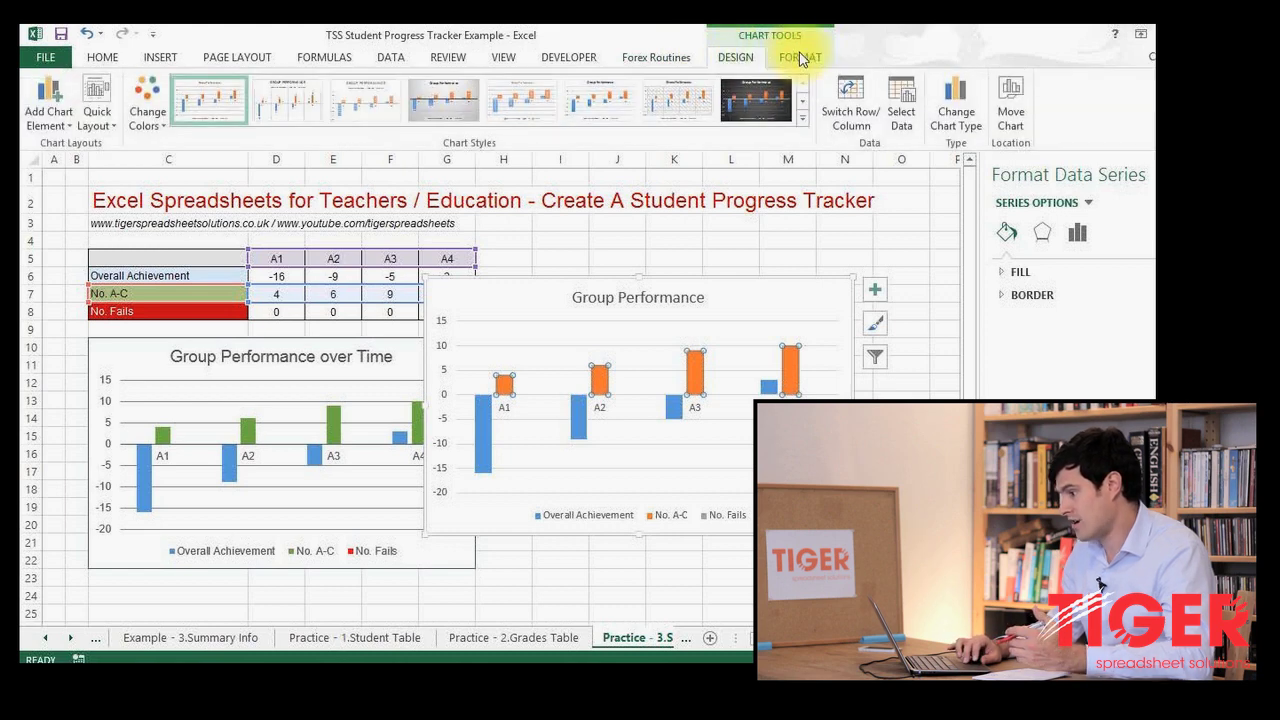
click(800, 57)
click(514, 82)
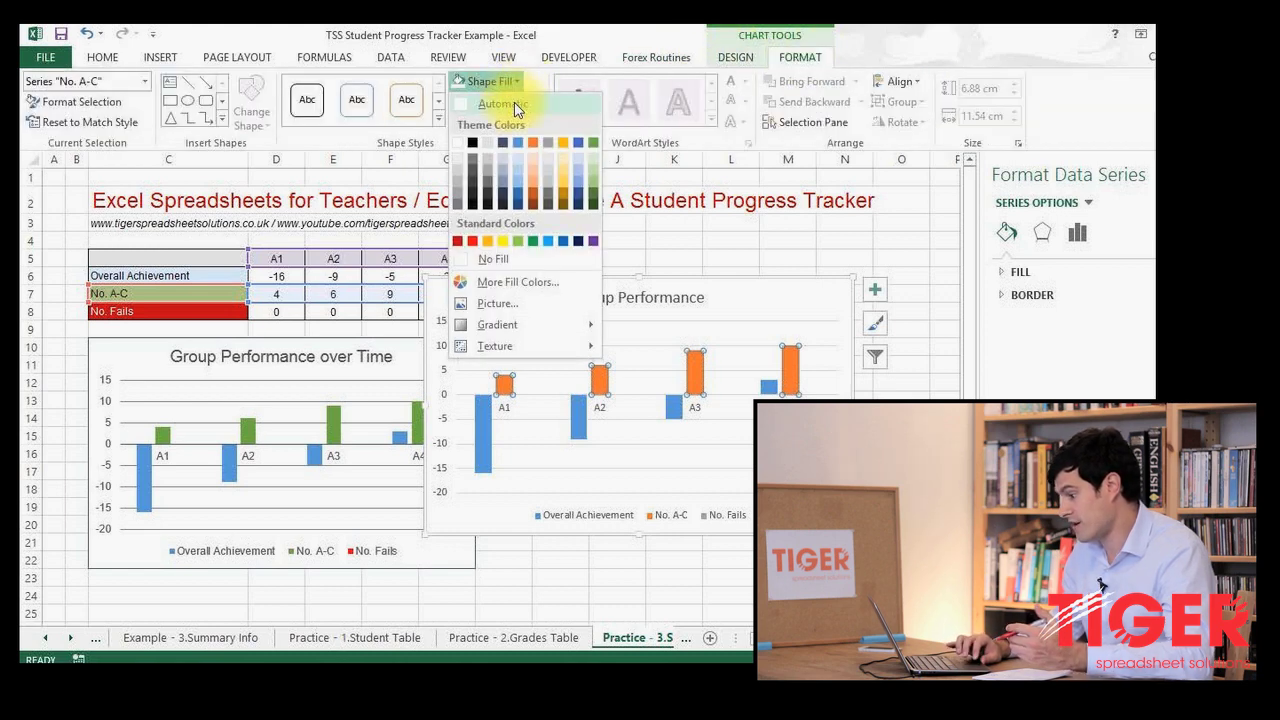
click(595, 147)
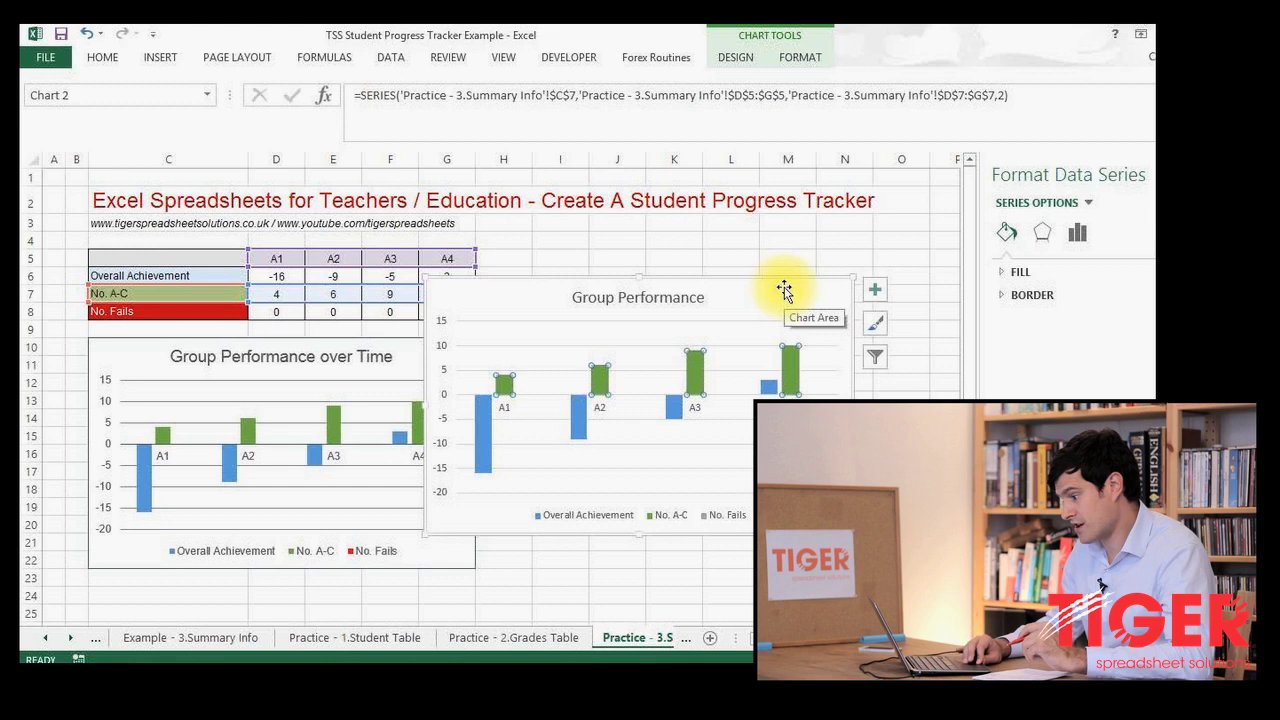
drag(785, 284, 437, 343)
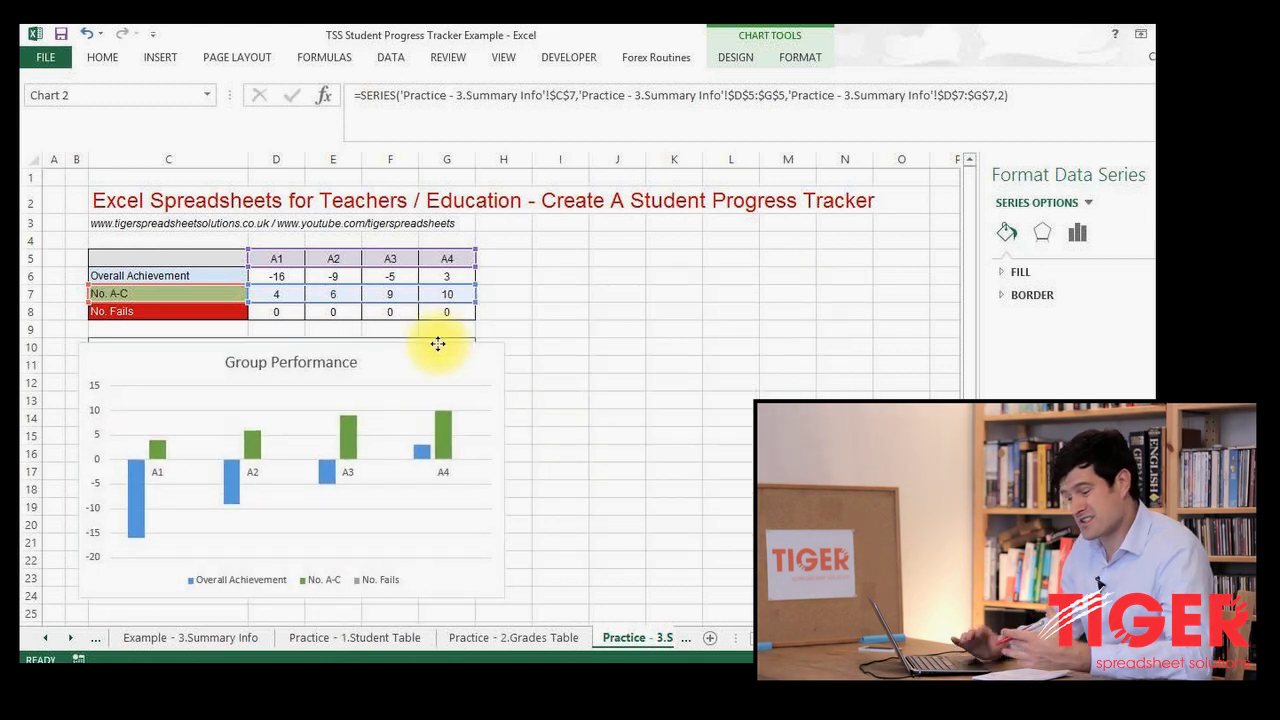